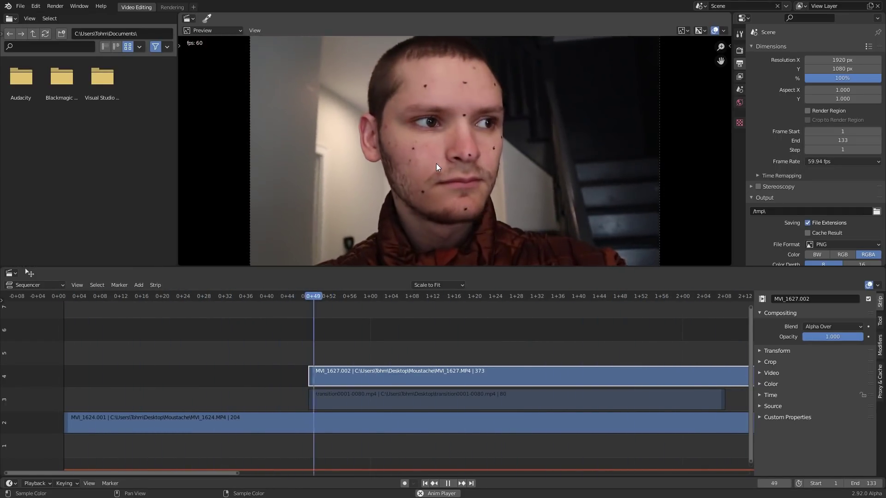
Play the cross-fade between the two video strips and look through the fade options available for the selected strip
key("space")
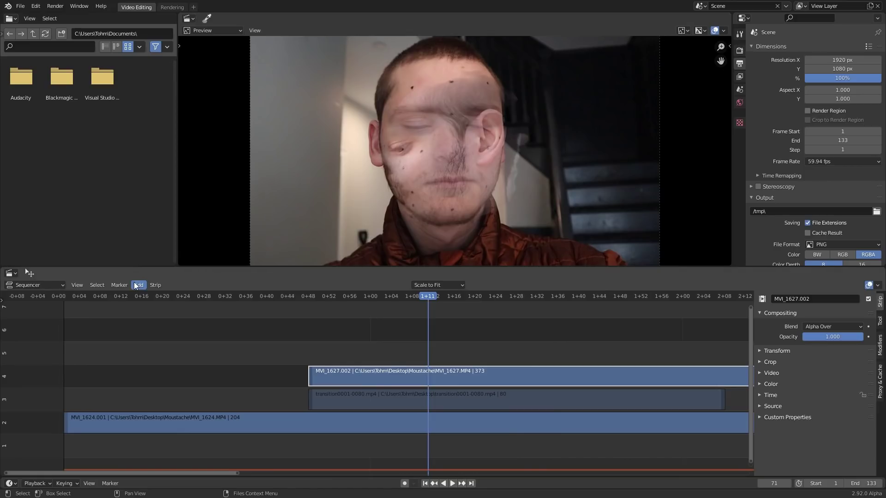
left_click(138, 285)
mouse_move(162, 412)
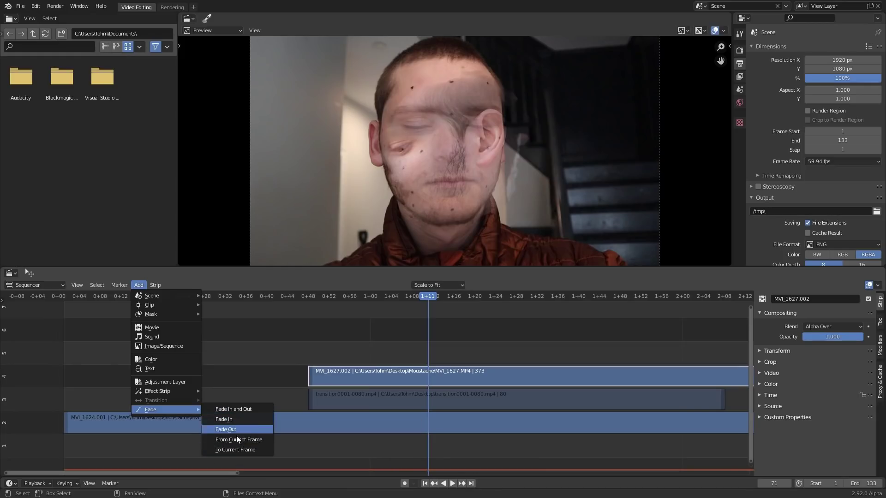
key("space")
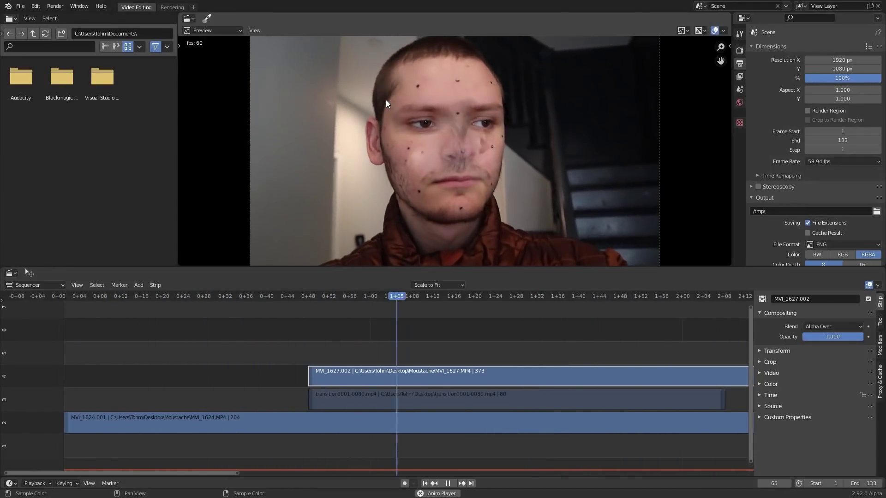
key("space")
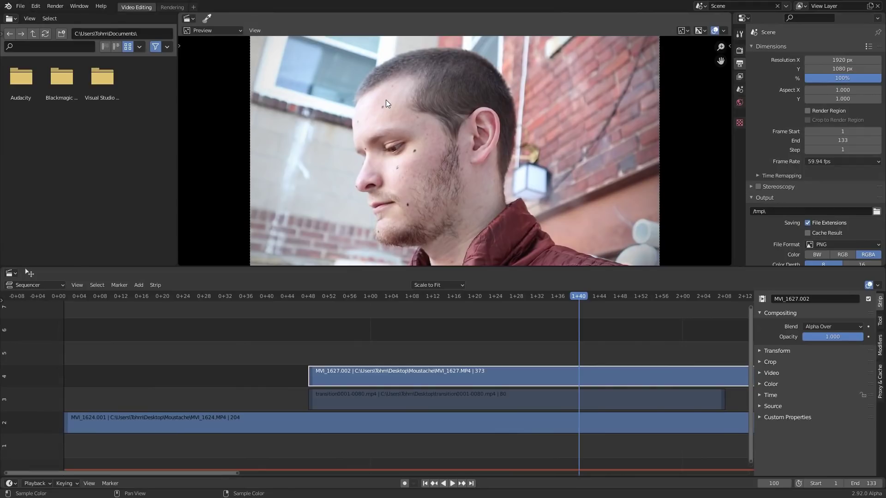
Start a new file from the General template, leaving the video editing project
key("ctrl")
key("ctrl+n")
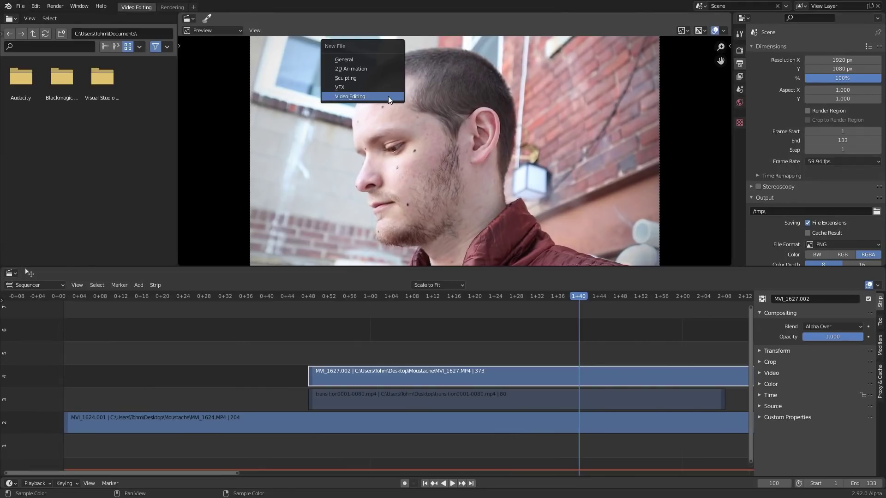
left_click(356, 55)
left_click(456, 265)
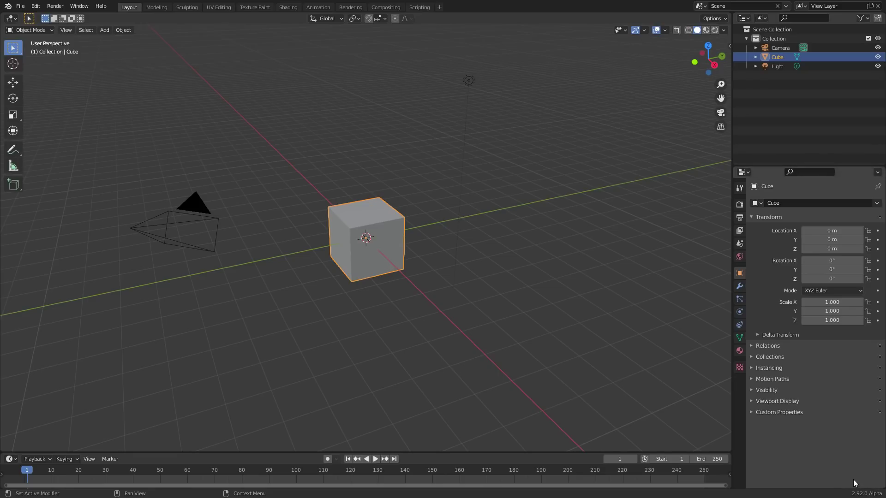
Delete the default cube and add a plane at the world origin
key("x")
left_click(348, 194)
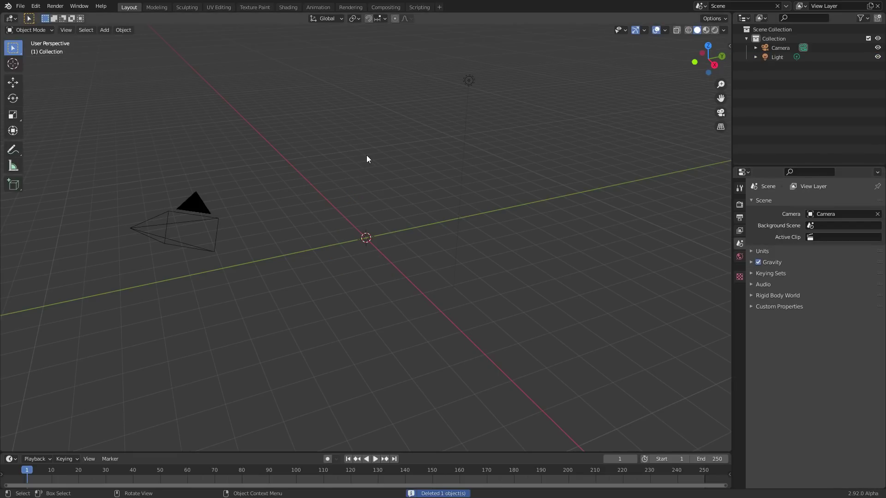
key("shift+a")
mouse_move(370, 154)
left_click(431, 155)
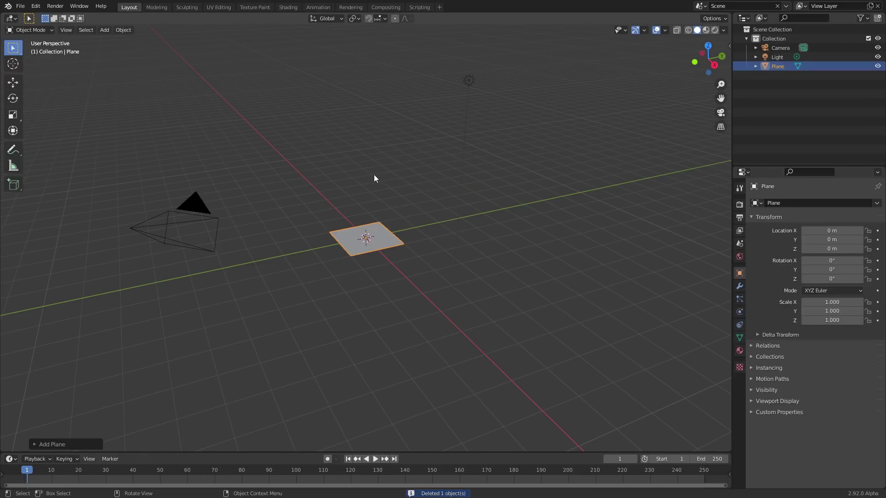
Place the camera above the plane at X 0, Y 0, Z 4.63 m and set its rotation to 0 on all axes
left_click(215, 215)
key("n")
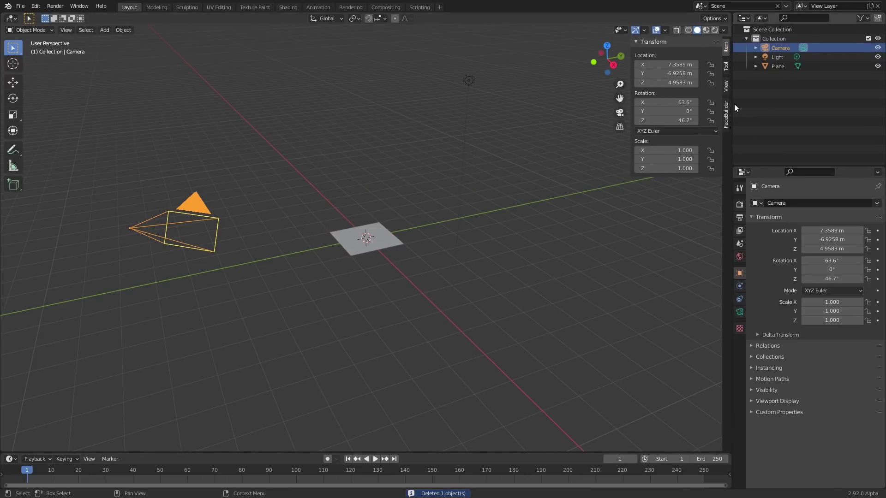
left_click_drag(664, 65, 665, 82)
type("0")
key("Return")
left_click_drag(675, 120, 605, 111)
type("0")
key("Return")
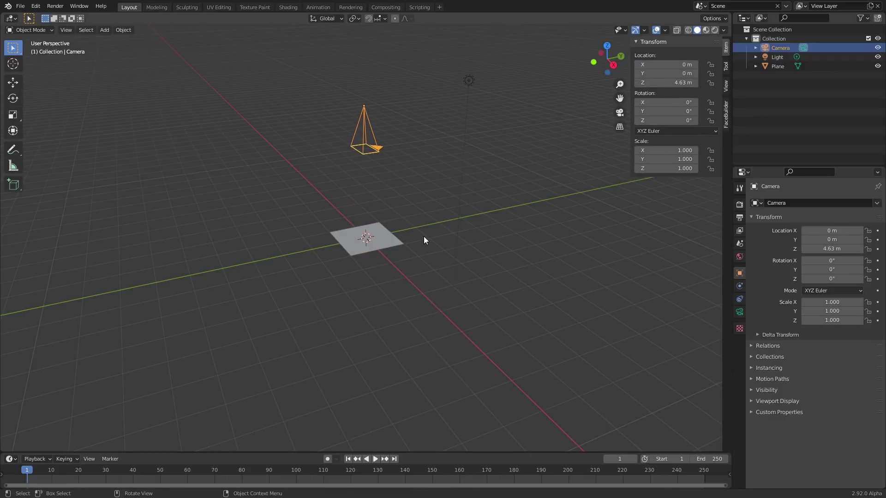
Look through the camera and scale the plane along X to about 1.717 so it spans the frame's width
left_click(621, 112)
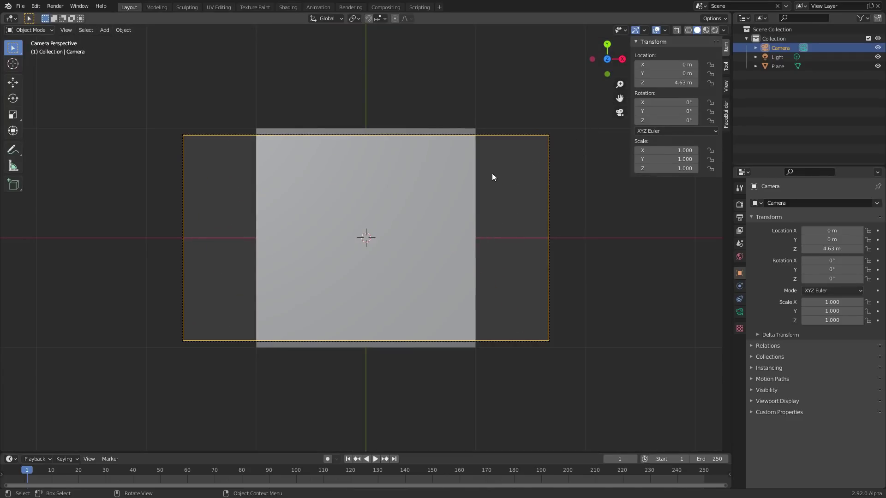
left_click(464, 198)
key("s")
key("x")
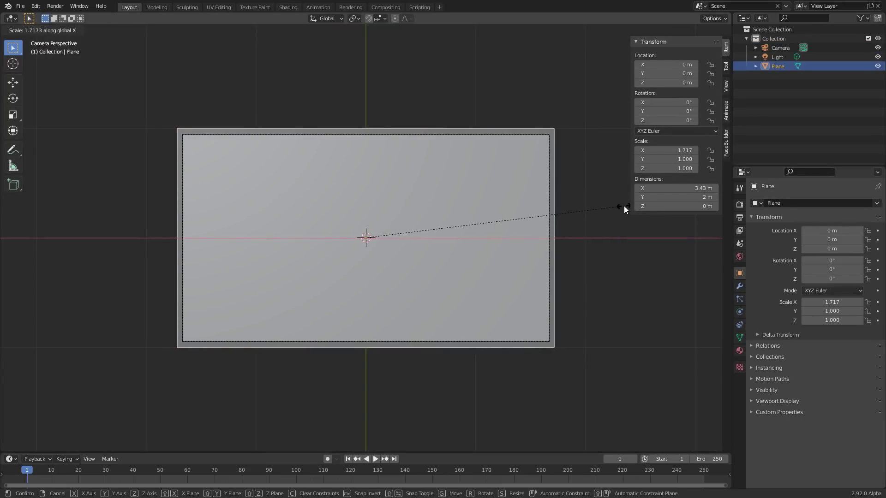
left_click(624, 205)
scroll(379, 168, "up", 2)
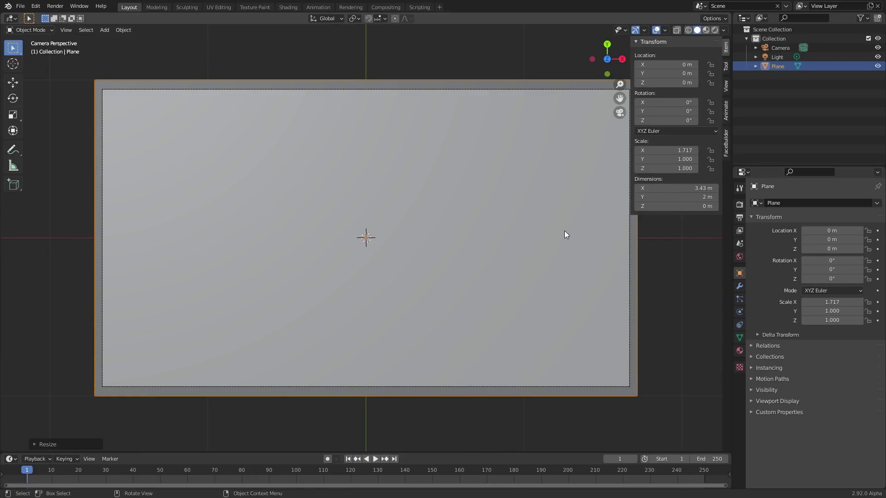
key("s")
left_click(406, 109)
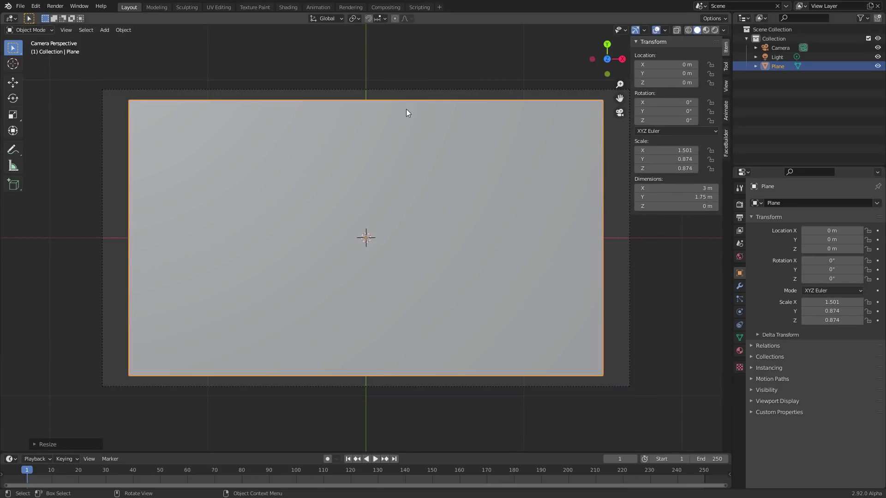
key("ctrl+z")
Scale the plane down uniformly to about 3.35 by 1.95 m so it just covers the camera frame
key("s")
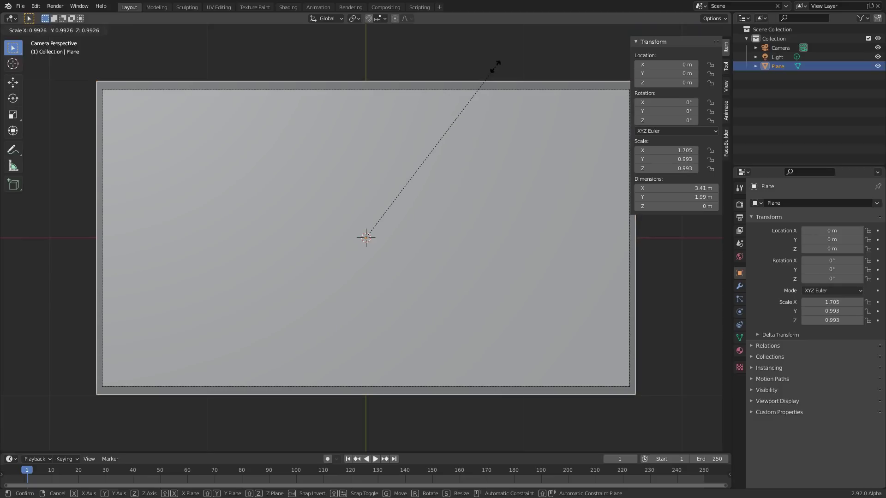
left_click(496, 68)
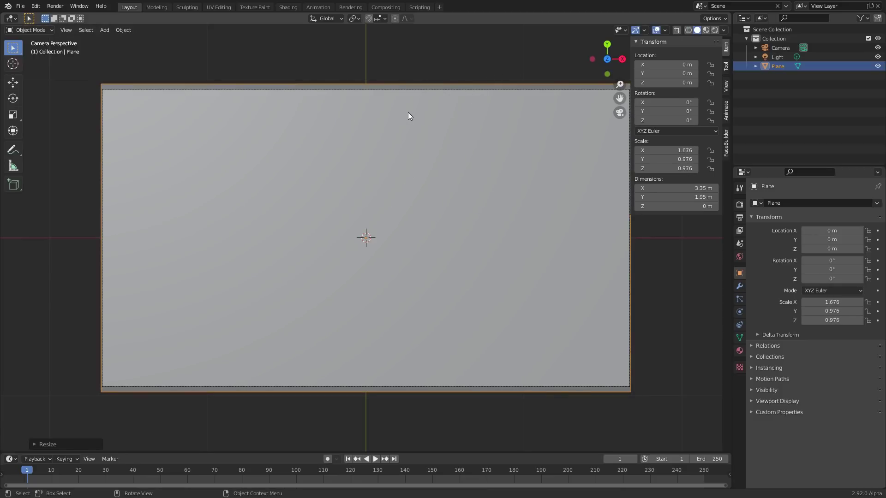
Switch to the Shading workspace and show the plane through the camera with rendered shading
left_click(296, 8)
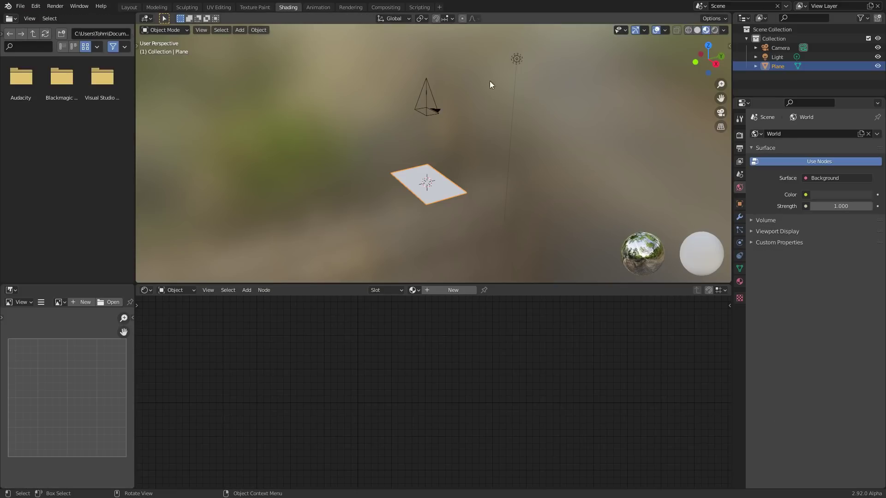
left_click(719, 113)
left_click(715, 30)
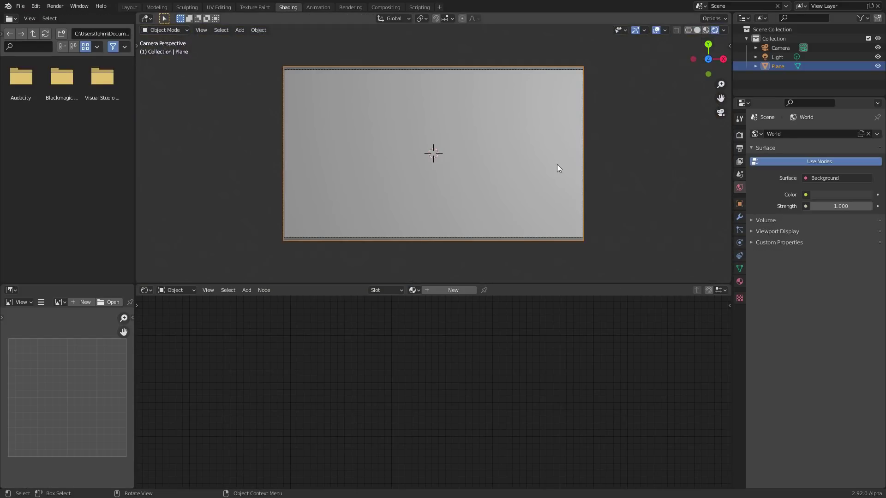
Create a new material for the plane and delete its Principled BSDF node
left_click(442, 293)
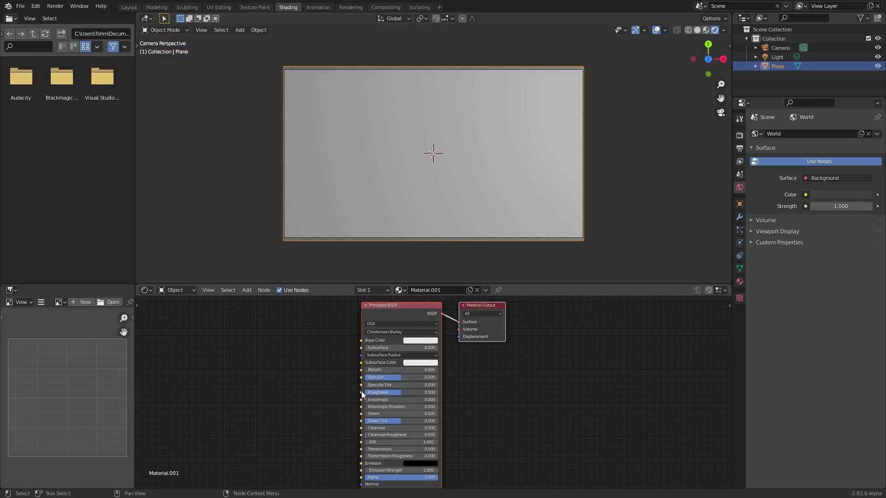
middle_click_drag(363, 392, 364, 431)
left_click_drag(332, 414, 390, 341)
key("x")
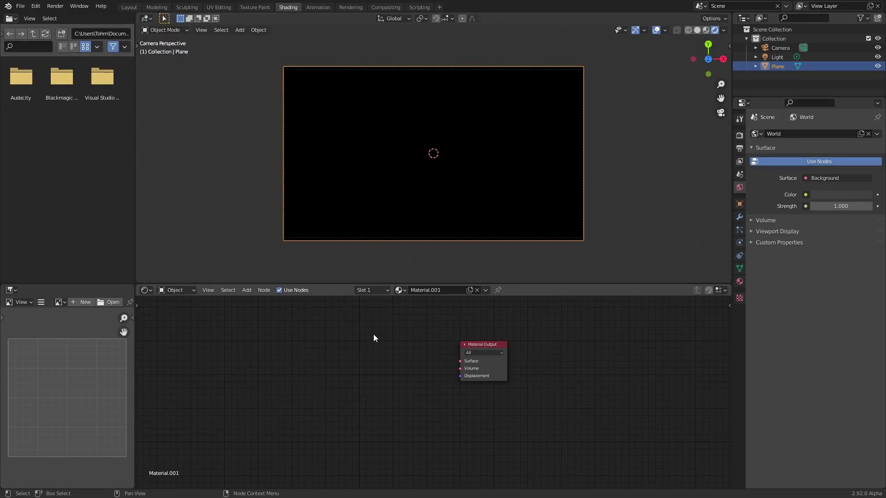
Add a Texture Coordinate node to the material, well before the Material Output node
scroll(392, 381, "up", 2)
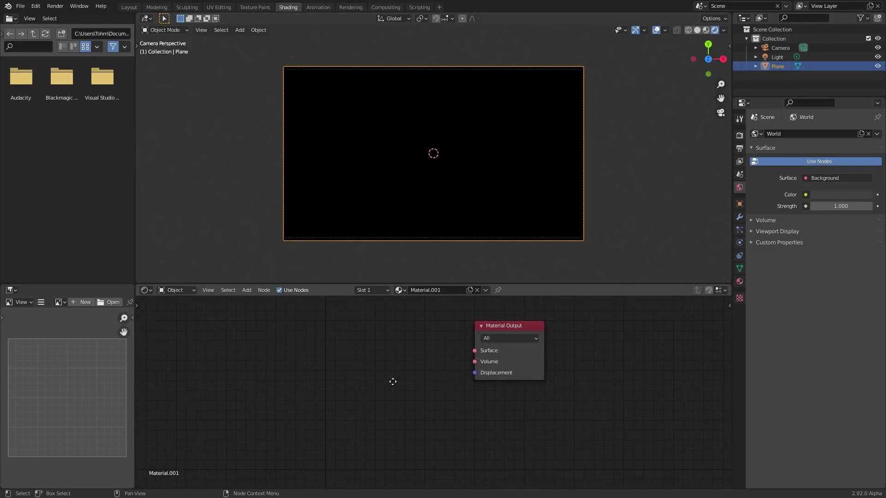
middle_click_drag(367, 343, 431, 351)
key("shift+a")
left_click(269, 317)
type("tex")
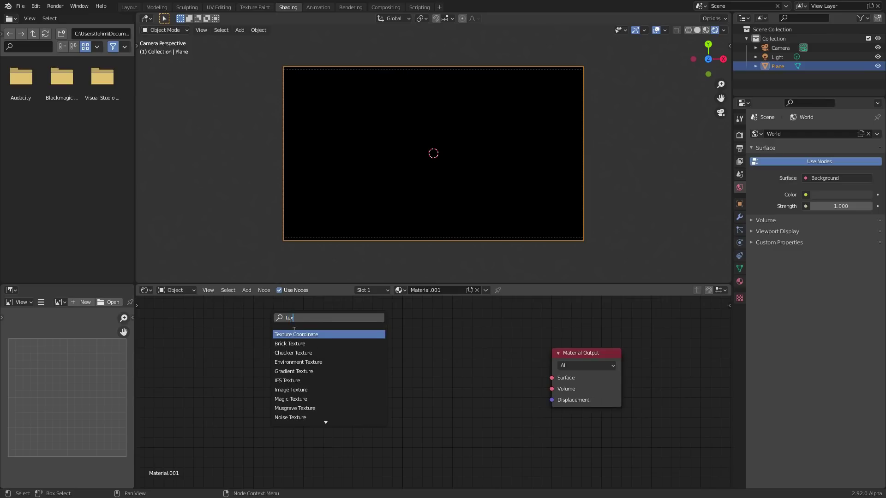
left_click(293, 335)
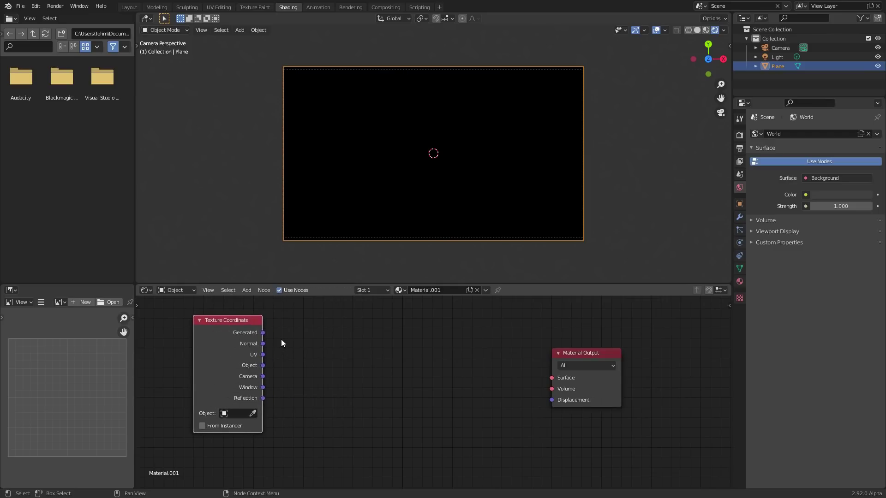
Preview the Texture Coordinate node's Object output on the plane through a Viewer node
left_click(247, 333, "ctrl+shift")
left_click(247, 332, "ctrl+shift")
left_click(247, 332, "ctrl+shift")
left_click(247, 333, "ctrl+shift")
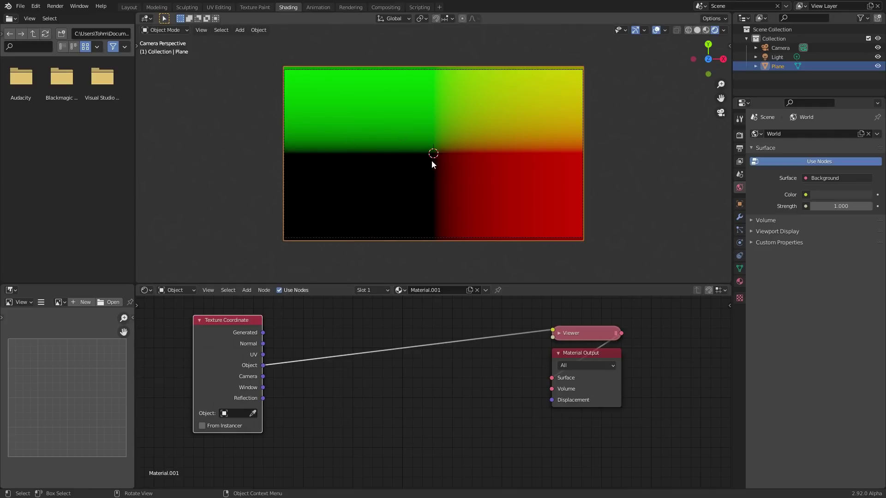
Insert a Vector Math node on the link from the Object output to the Viewer and set its operation to Length
scroll(461, 165, "up", 1)
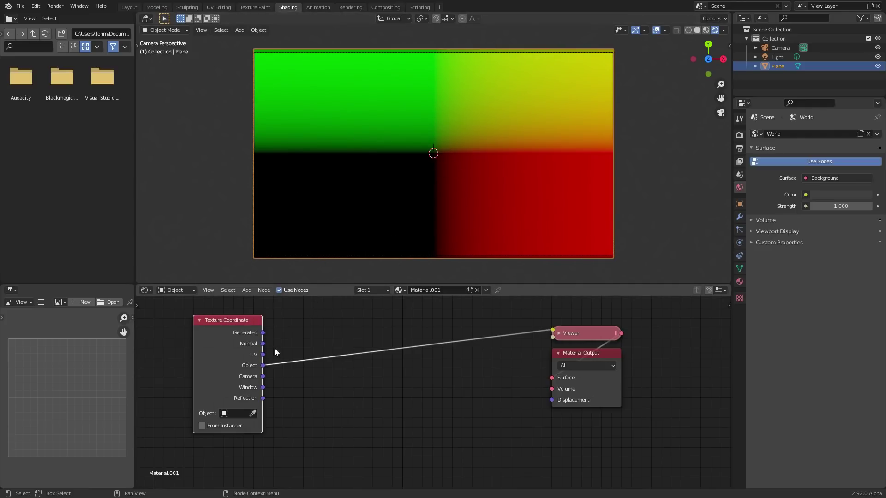
key("shift+a")
type("vect")
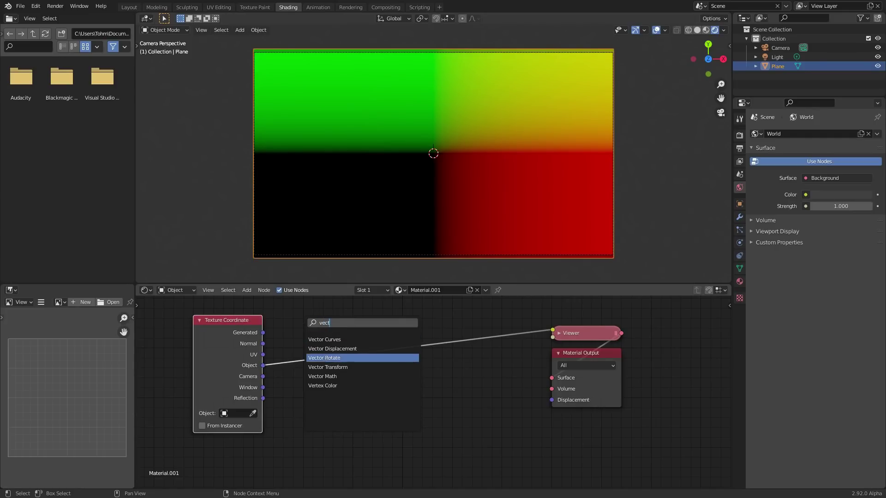
left_click(323, 376)
left_click(315, 339)
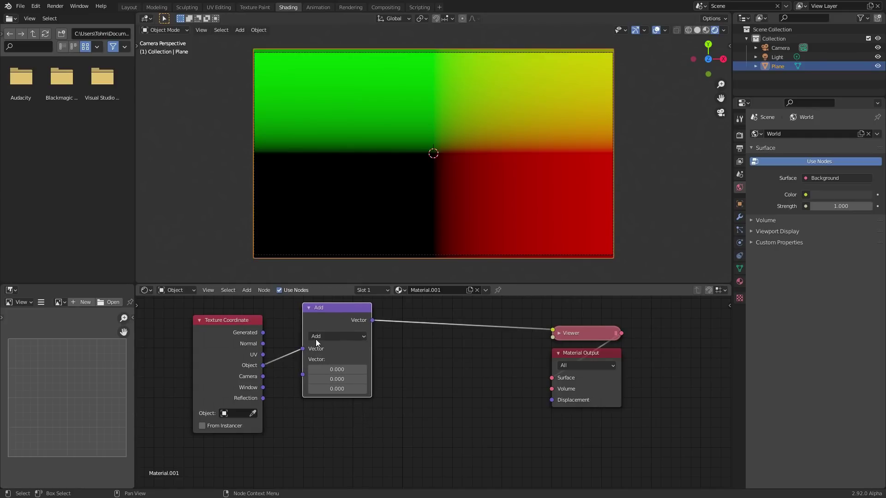
left_click(316, 336)
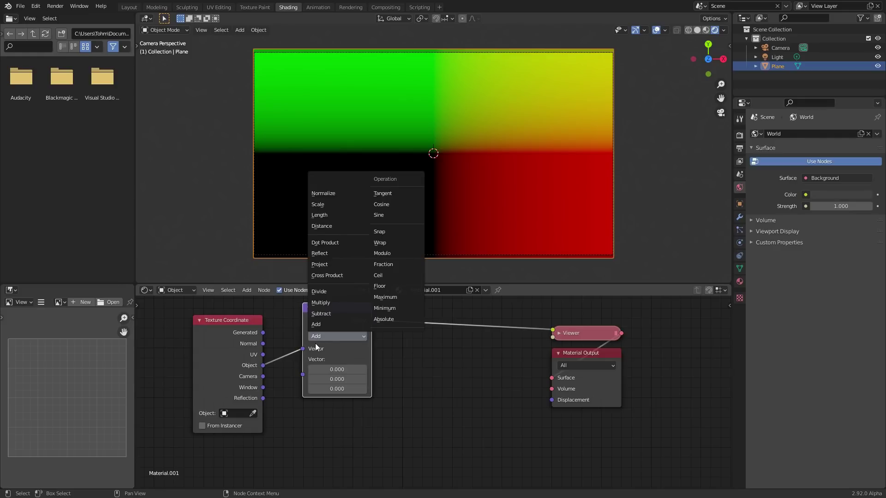
left_click(333, 341)
left_click(328, 337)
left_click(320, 215)
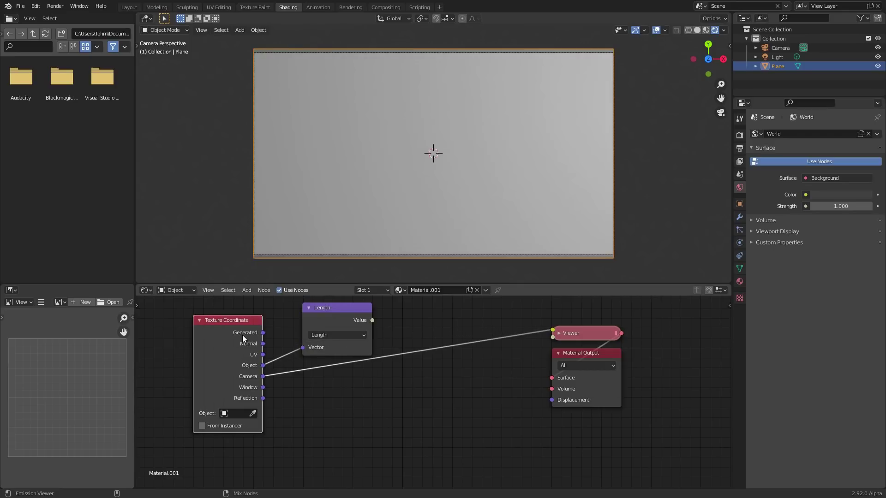
Compare the Texture Coordinate node's Object output with the Length node's value by previewing each on the plane
left_click(242, 335, "ctrl+shift")
left_click(242, 334, "ctrl+shift")
left_click(242, 334, "ctrl+shift")
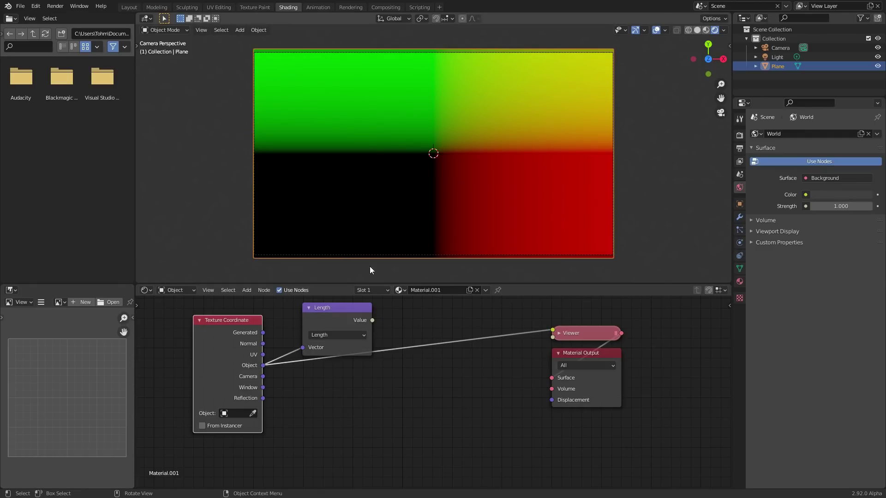
left_click(349, 314, "ctrl+shift")
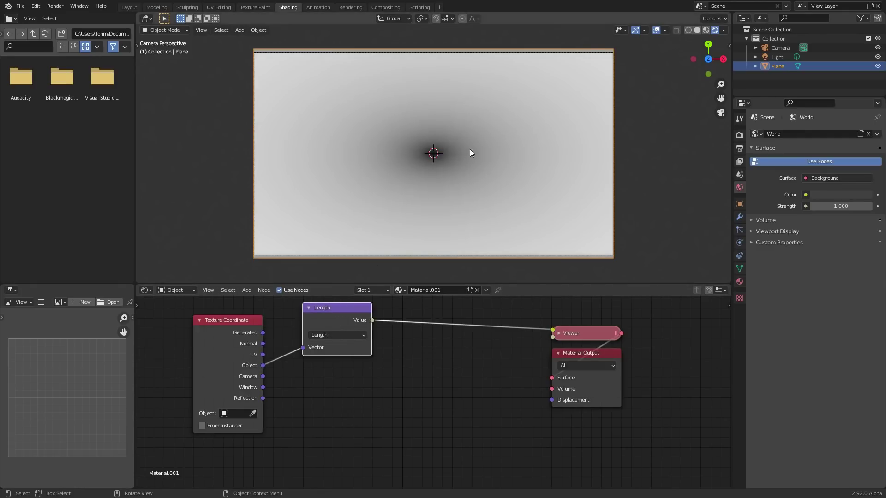
scroll(470, 149, "up", 3)
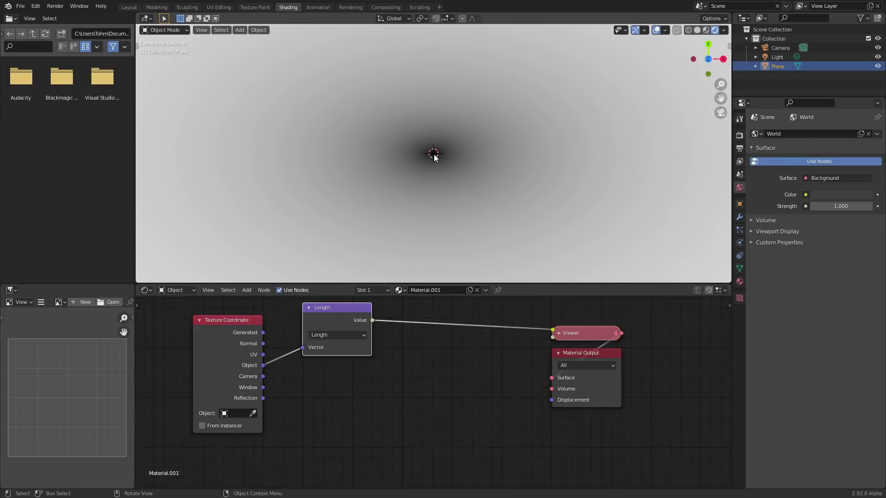
scroll(398, 160, "down", 2)
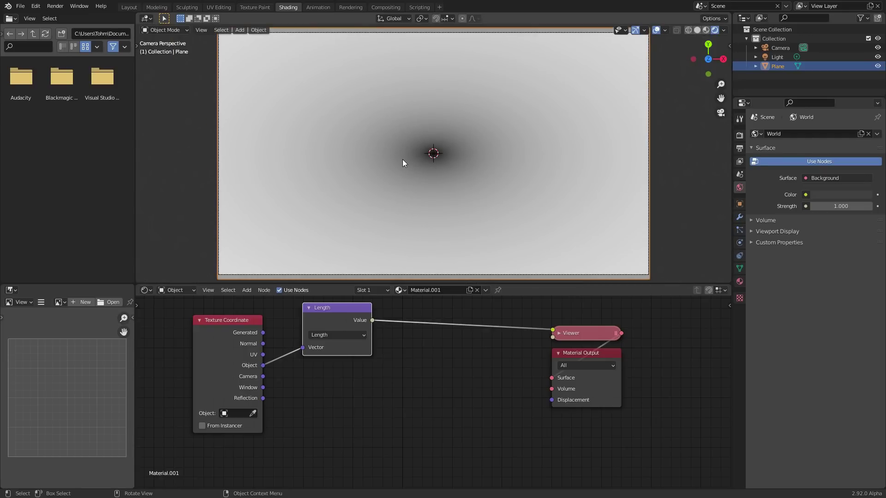
Insert a Math node with the Add operation between the Length node and the Viewer
key("shift+a")
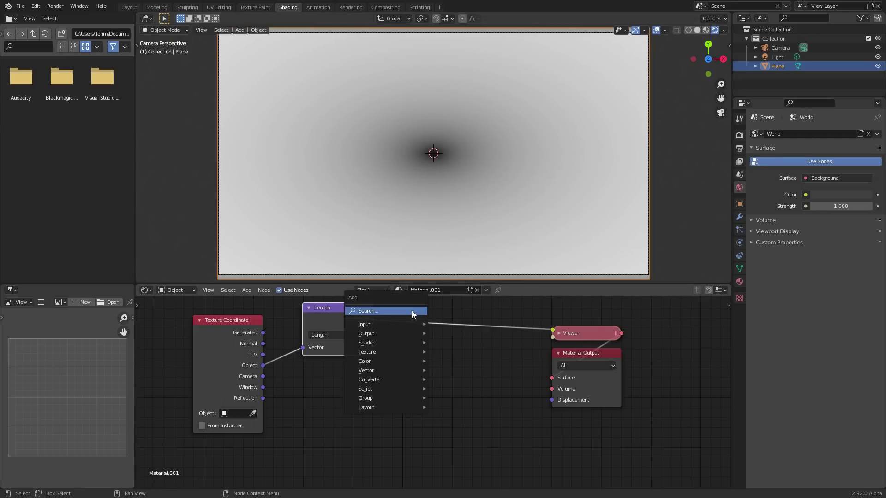
left_click(411, 311)
type("add")
key("Return")
left_click(418, 315)
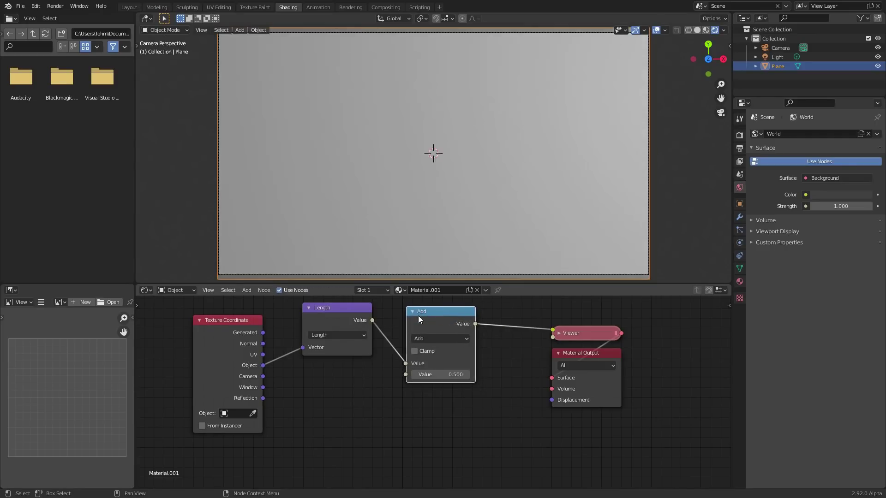
Change the Math node's operation to Greater Than
scroll(435, 336, "down", 14, "ctrl")
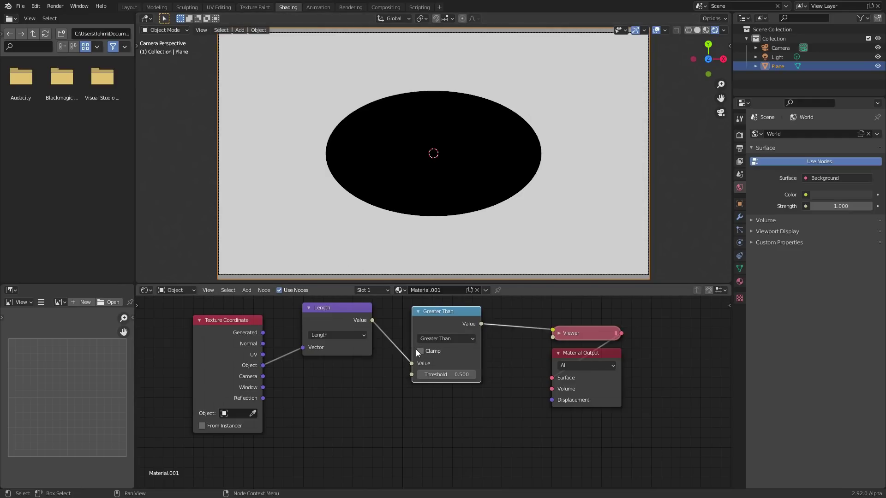
key("s")
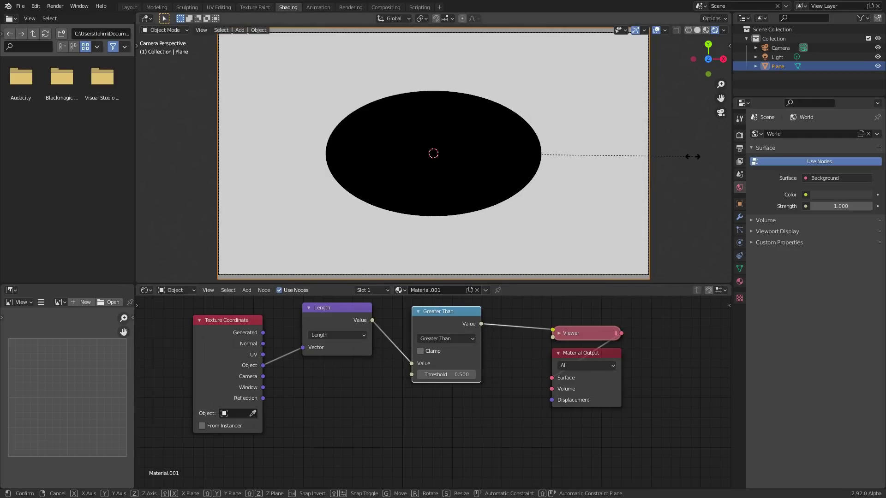
key("x")
key("Escape")
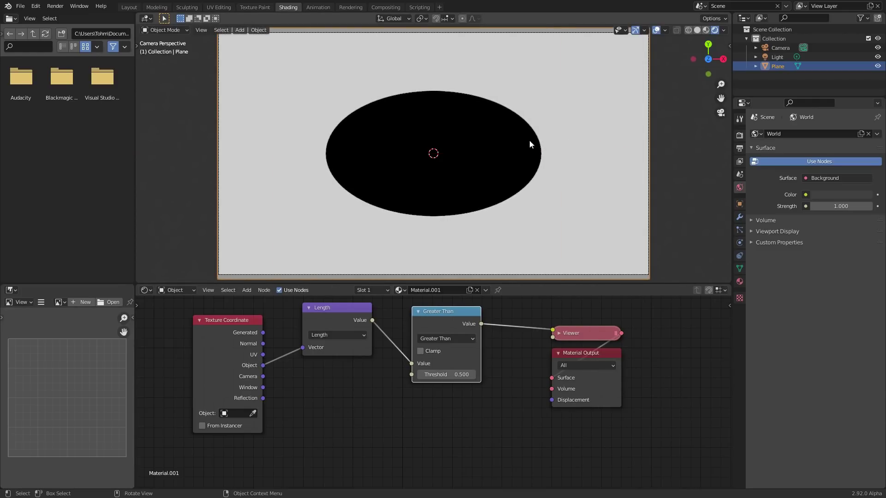
Apply the plane's scale and display its transform values to compare the mask with and without the applied scale
scroll(439, 119, "down", 1)
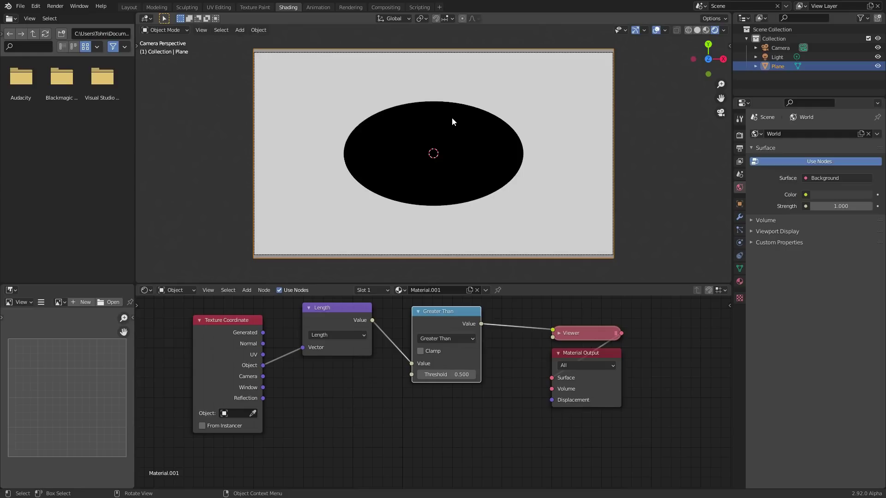
key("ctrl+a")
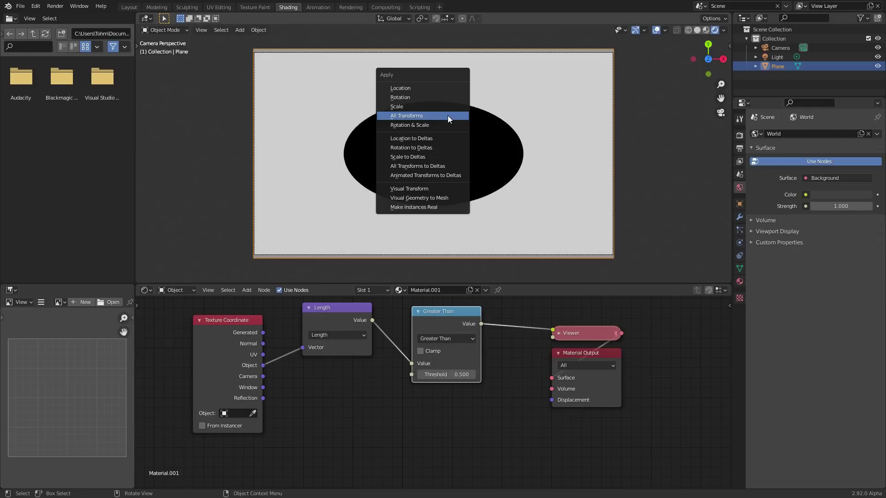
left_click(410, 112)
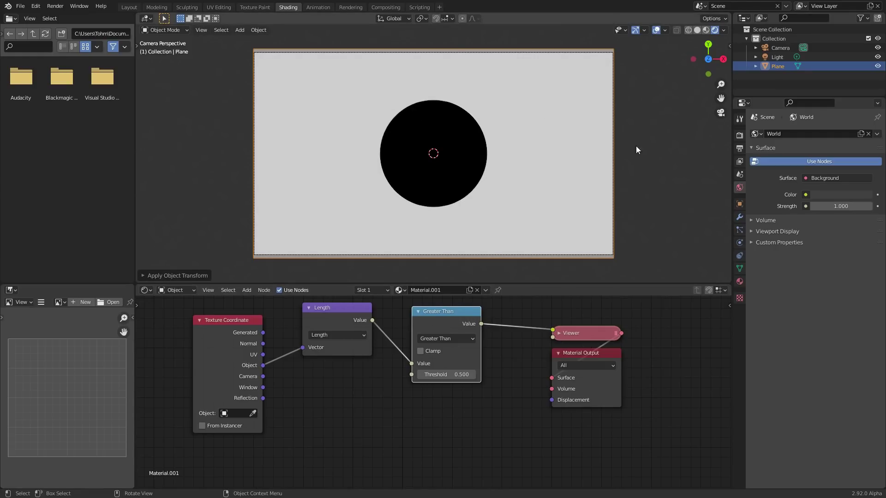
key("n")
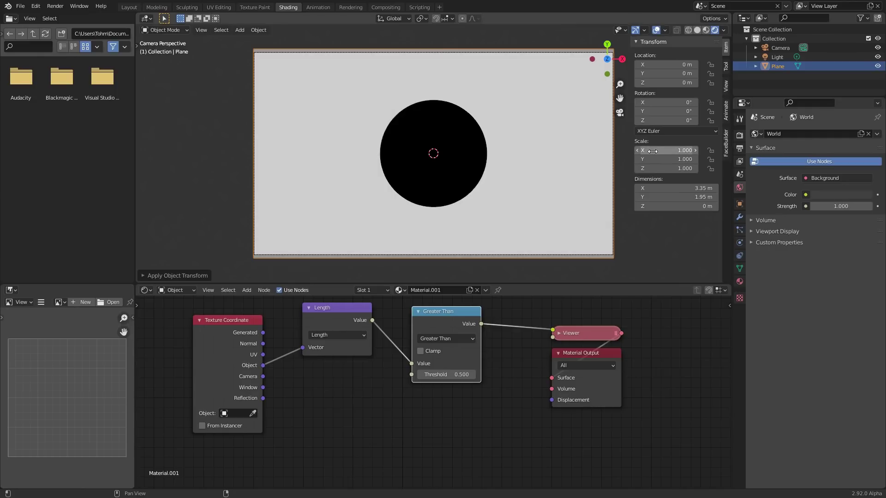
left_click_drag(652, 151, 540, 152)
left_click_drag(652, 159, 525, 146)
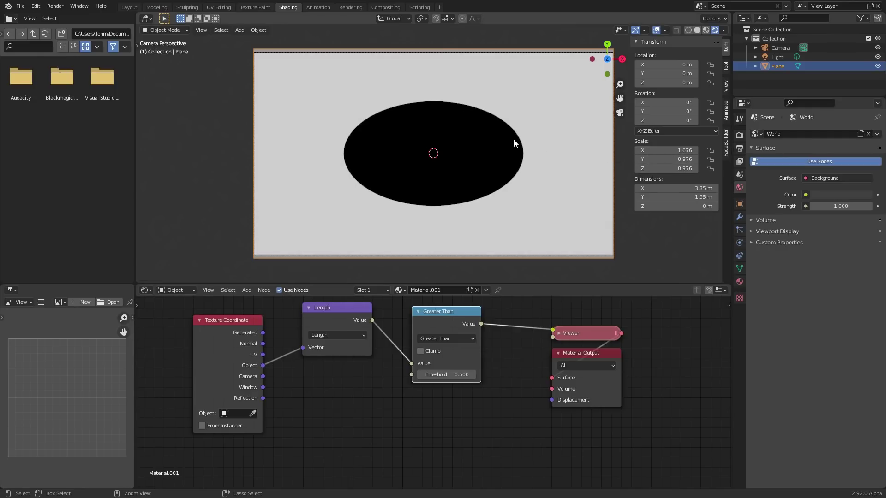
key("alt+s")
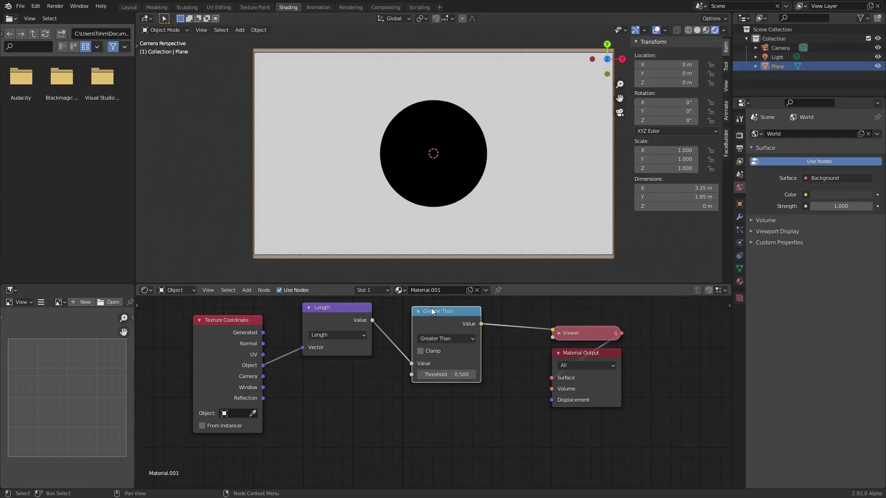
Set the Math node to Subtract, swap its inputs and set its first value to 0.990
middle_click_drag(433, 312, 421, 347)
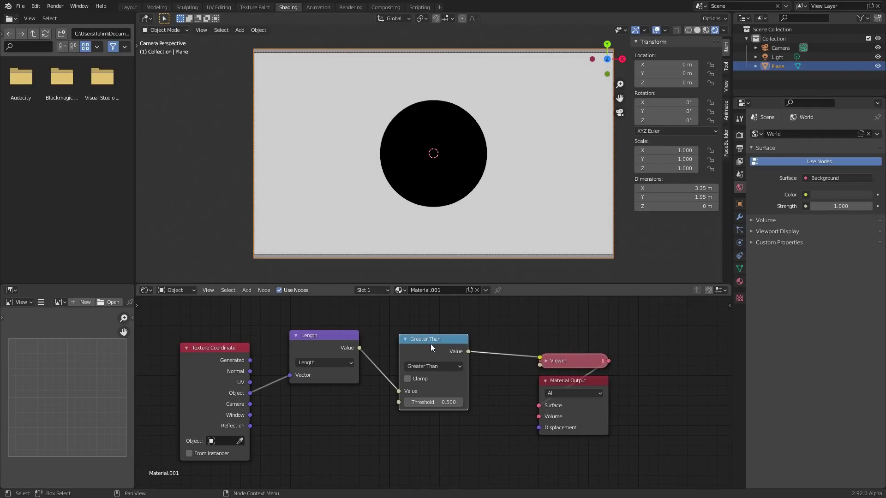
left_click(429, 364)
left_click(415, 240)
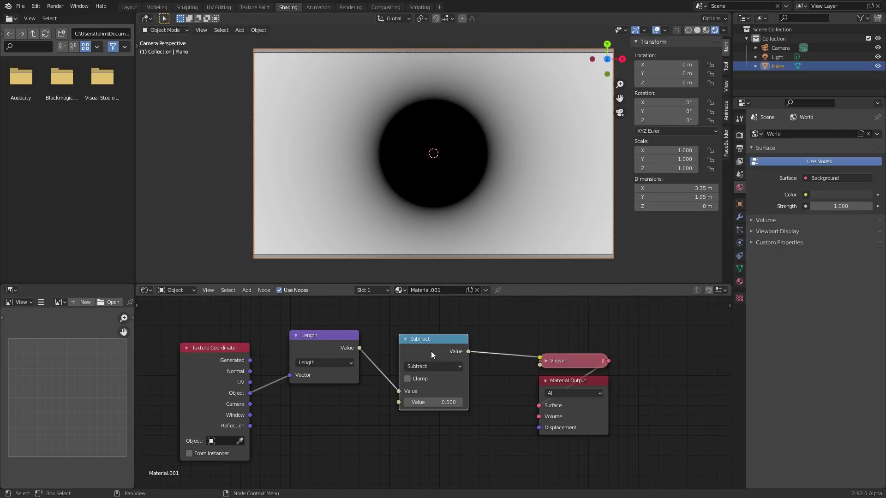
key("alt+s")
left_click_drag(431, 390, 406, 391)
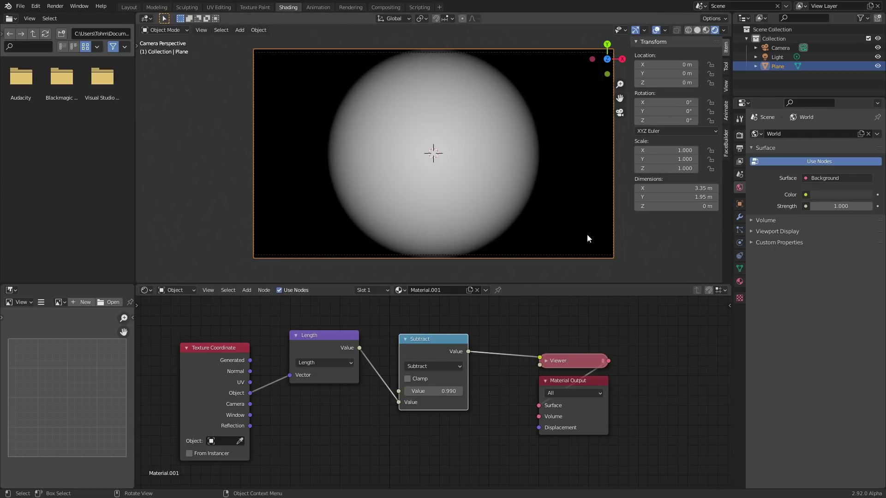
Move the Texture Coordinate node away from the Length node and add a Noise Texture node below it
middle_click_drag(215, 363, 468, 351)
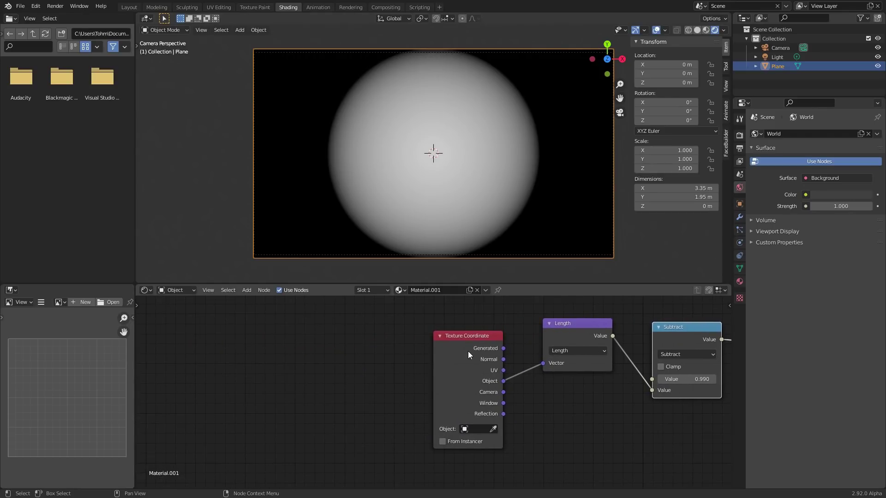
left_click_drag(467, 351, 305, 351)
key("shift+a")
left_click(410, 324)
type("noi")
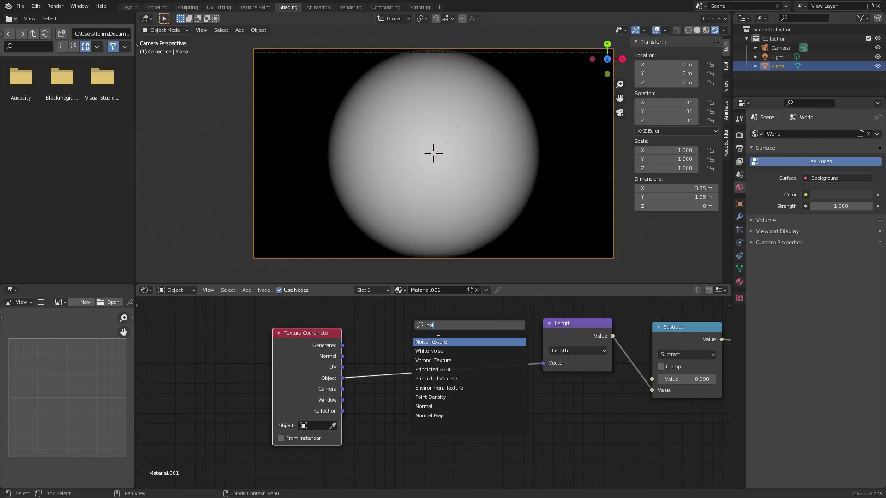
left_click(437, 342)
left_click(304, 459)
middle_click_drag(398, 364, 356, 314)
key("shift+a")
left_click(353, 313)
type("mi")
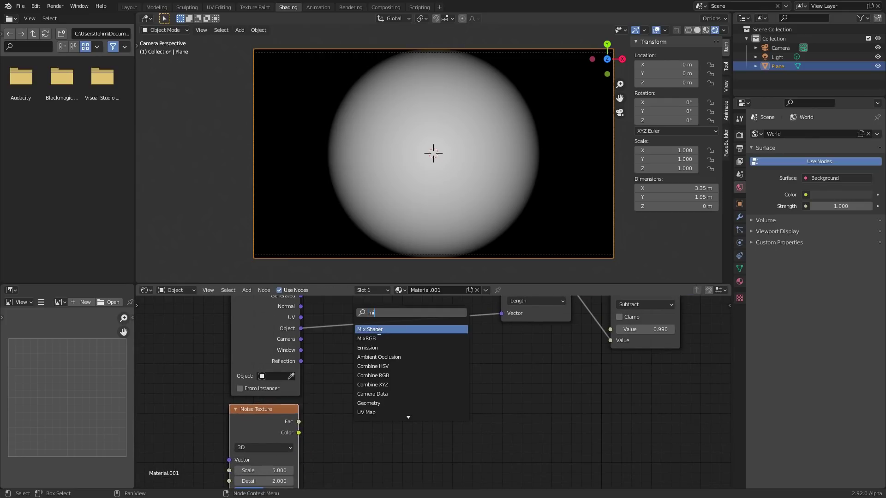
key("Escape")
Insert a MixRGB node between the Object output and the Length node, and connect the Noise Texture's Color to Color2
scroll(392, 330, "down", 3)
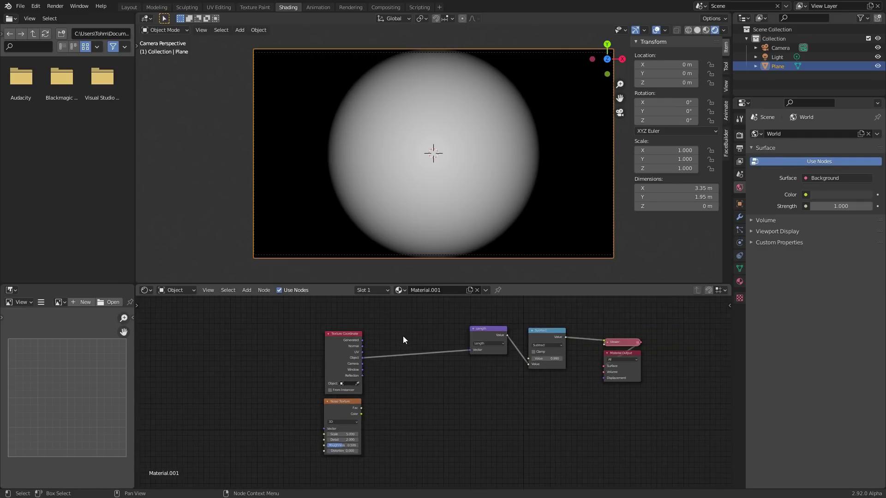
scroll(418, 341, "up", 3)
key("shift+a")
left_click(409, 323)
type("mi")
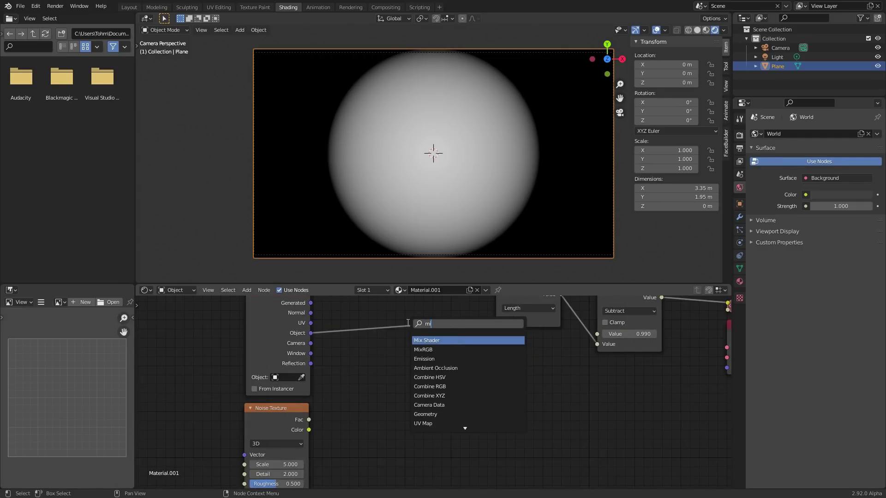
left_click(423, 349)
left_click(408, 330)
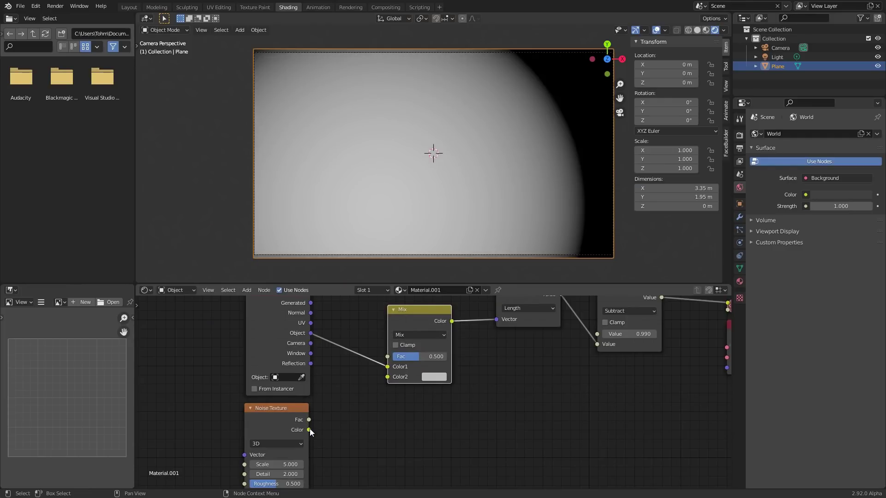
left_click_drag(309, 429, 383, 378)
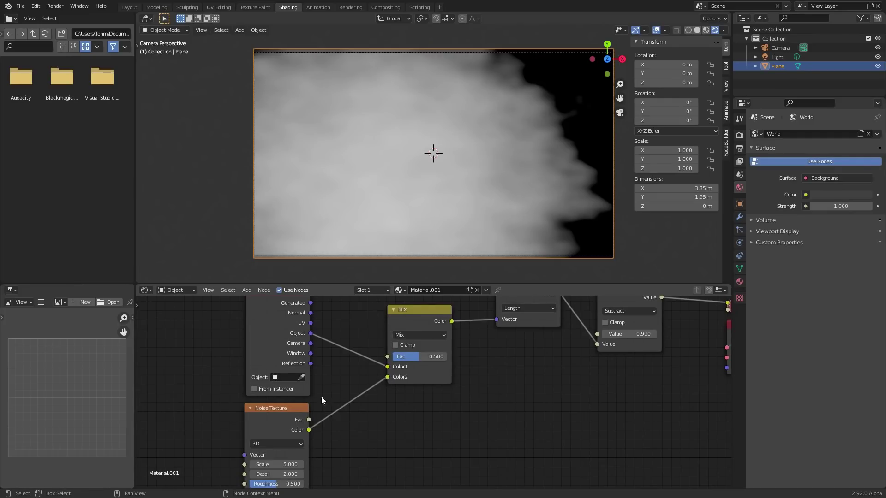
Set the Mix node's blend mode to Linear Light and the Subtract node's first value to 0.810
middle_click_drag(283, 296, 277, 363)
middle_click_drag(438, 381, 328, 335)
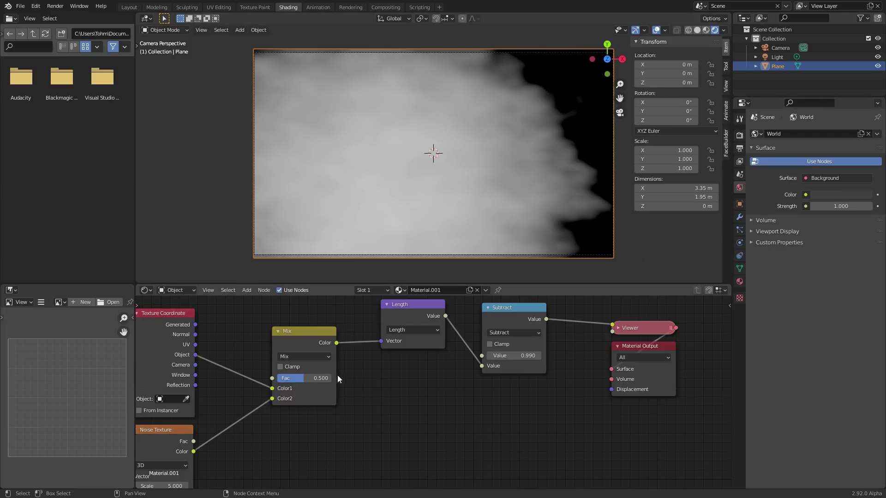
left_click(304, 356)
left_click(297, 228)
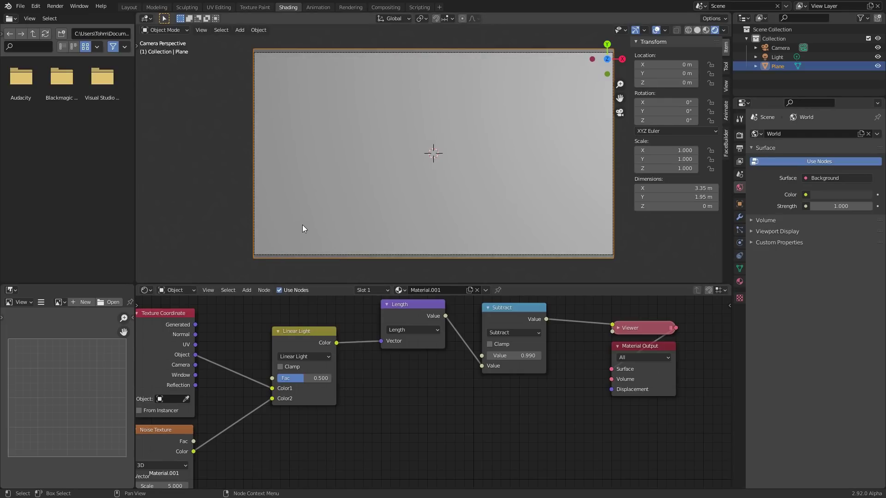
left_click_drag(536, 356, 512, 355)
Set the Noise Texture node's Detail to 16
middle_click_drag(366, 380, 504, 347)
scroll(311, 408, "up", 3)
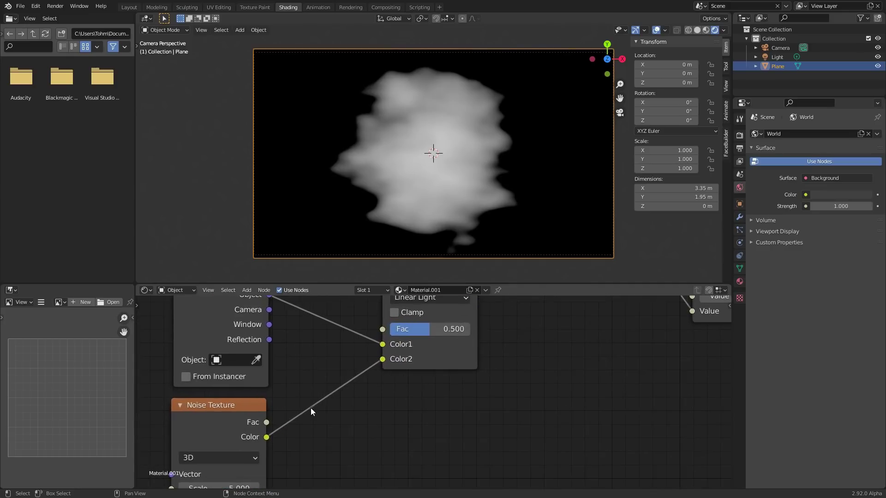
left_click_drag(362, 418, 415, 417)
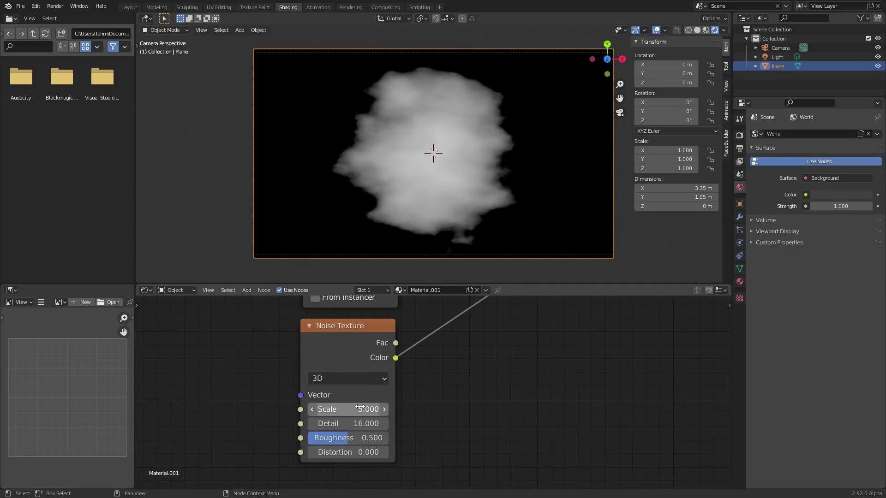
Try a Scale of 2 on the Noise Texture node
left_click(359, 408)
type("2")
key("Return")
left_click_drag(359, 409, 424, 409)
key("ctrl+z")
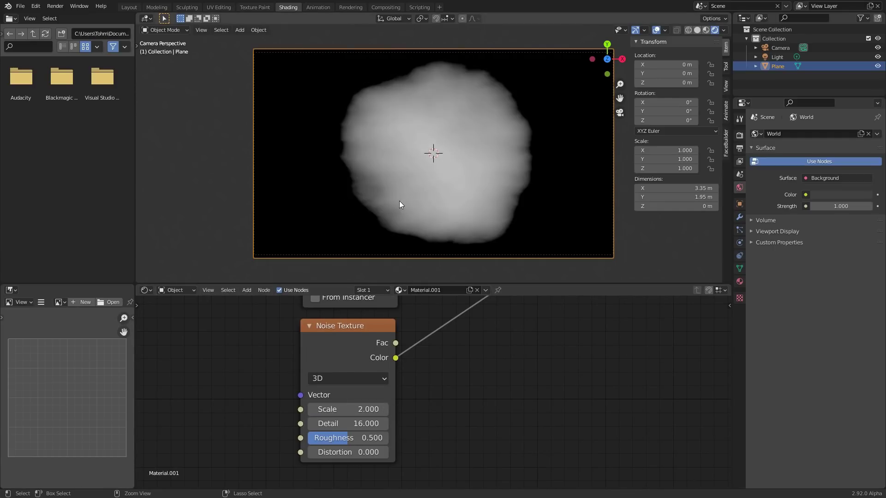
Set the Noise Texture's Scale to 3 and Roughness to 0.733, and raise its Distortion slightly
left_click(351, 409)
type("3")
key("Return")
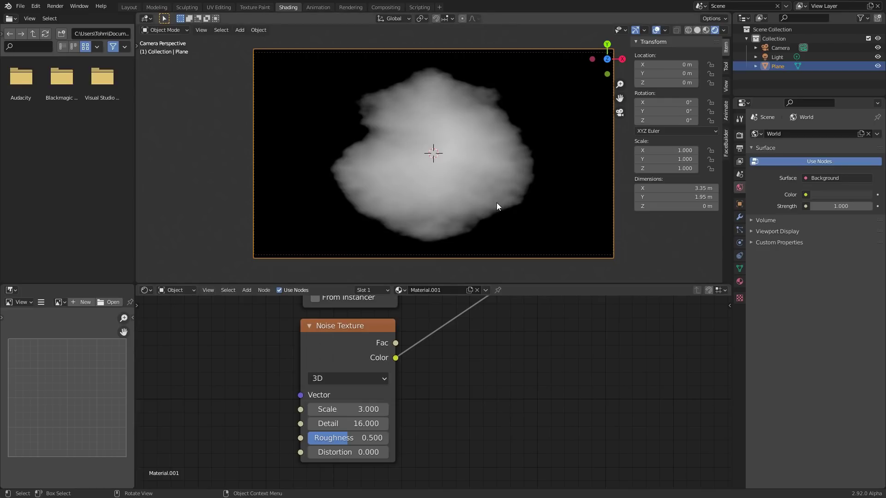
left_click_drag(352, 439, 369, 436)
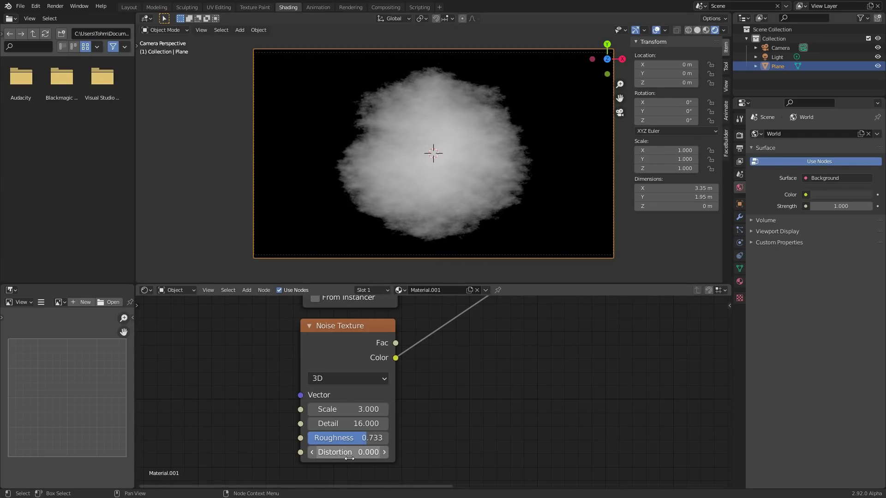
left_click_drag(362, 456, 372, 457)
Vary the Subtract node's first value to test the mask's size, trying 1.330 and 1.170
middle_click_drag(630, 383, 372, 451)
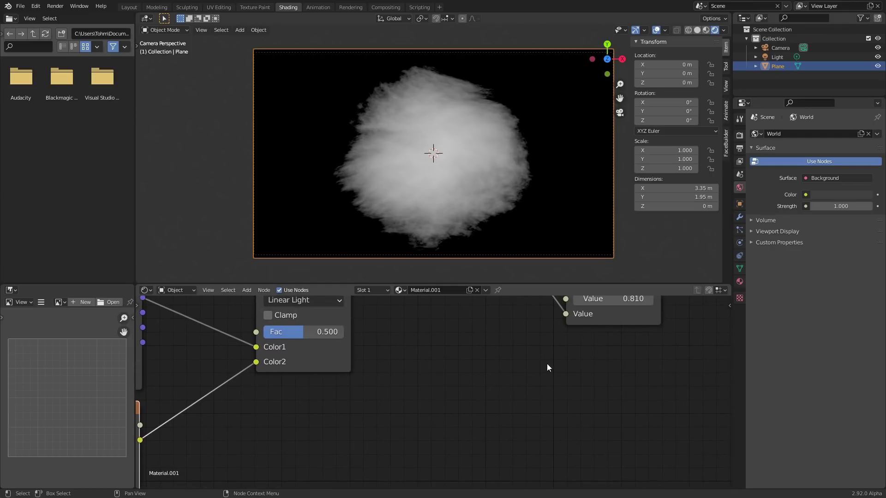
middle_click_drag(546, 365, 475, 396)
mouse_move(483, 373)
left_mouse_down()
mouse_move(457, 373)
mouse_move(521, 372)
mouse_move(470, 373)
mouse_move(517, 373)
mouse_move(482, 373)
left_mouse_up()
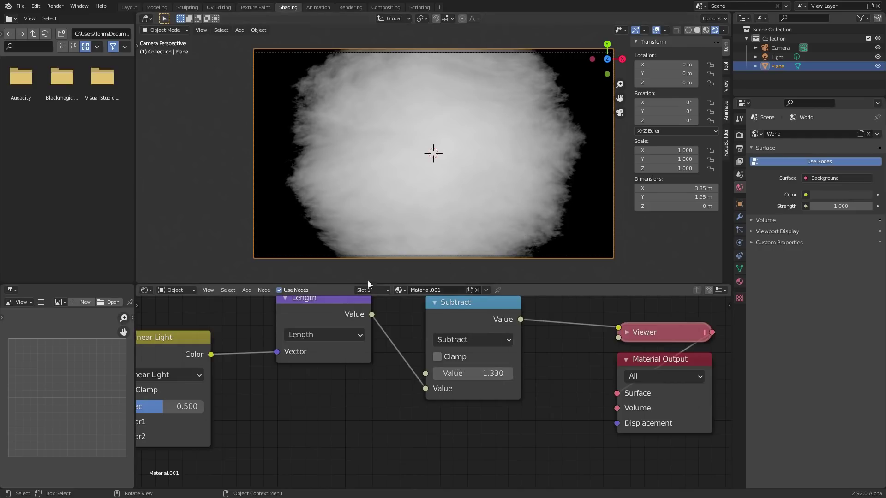
mouse_move(492, 372)
left_mouse_down()
mouse_move(512, 373)
mouse_move(478, 370)
left_mouse_up()
Set the Linear Light node's Fac to 0.808 and the Subtract node's first value to 0.870
middle_click_drag(205, 403, 319, 400)
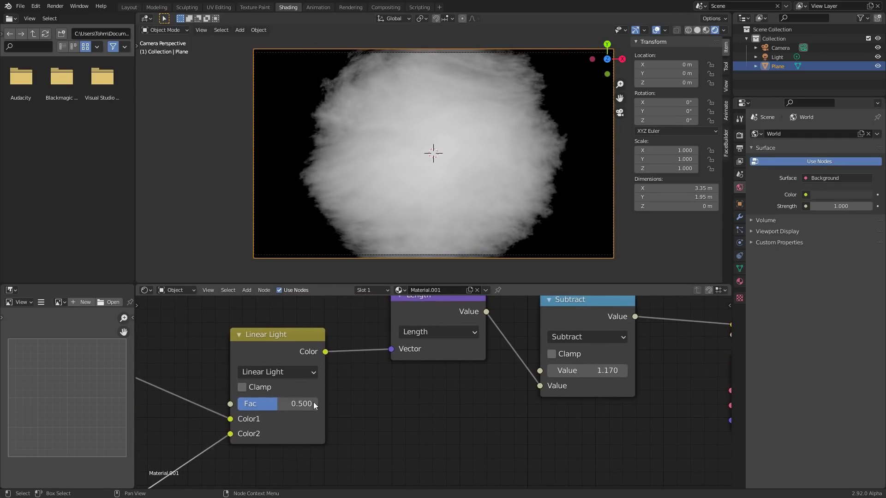
left_click_drag(277, 404, 303, 404)
left_click_drag(593, 370, 640, 377)
middle_click_drag(640, 378, 594, 376)
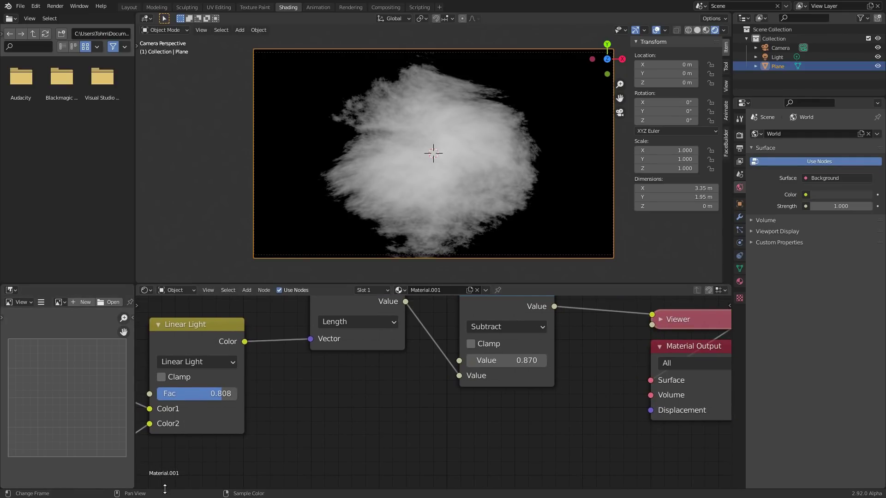
Split off the lower part of the node editor and turn the new area into a Timeline
left_click_drag(140, 482, 144, 420)
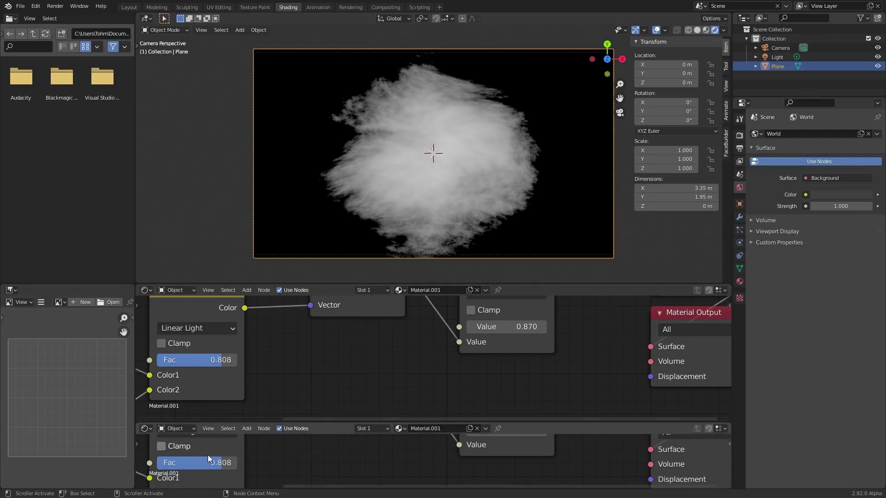
key("shift+F12")
key("shift+F12")
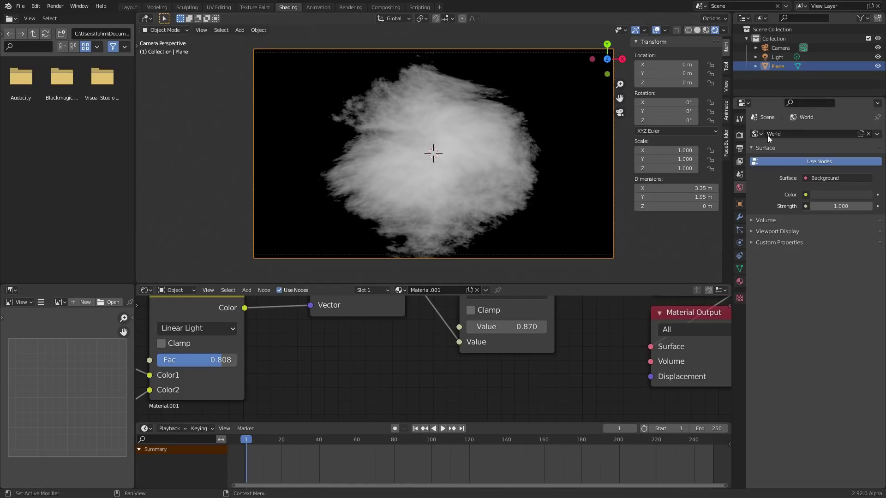
Set the scene's output frame rate to 60 fps
left_click(741, 147)
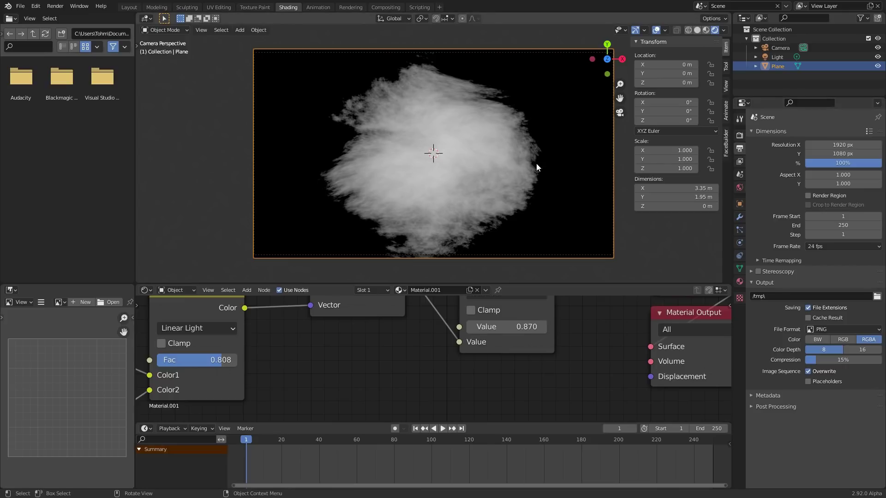
left_click(831, 245)
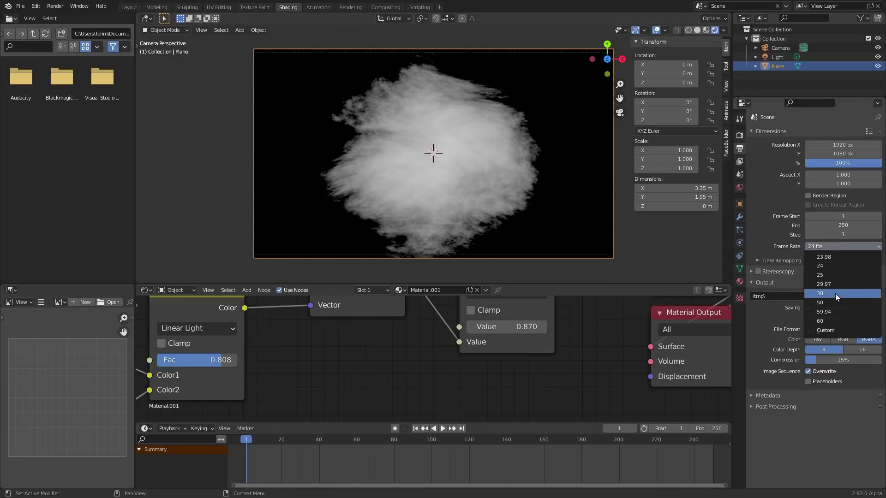
left_click(834, 322)
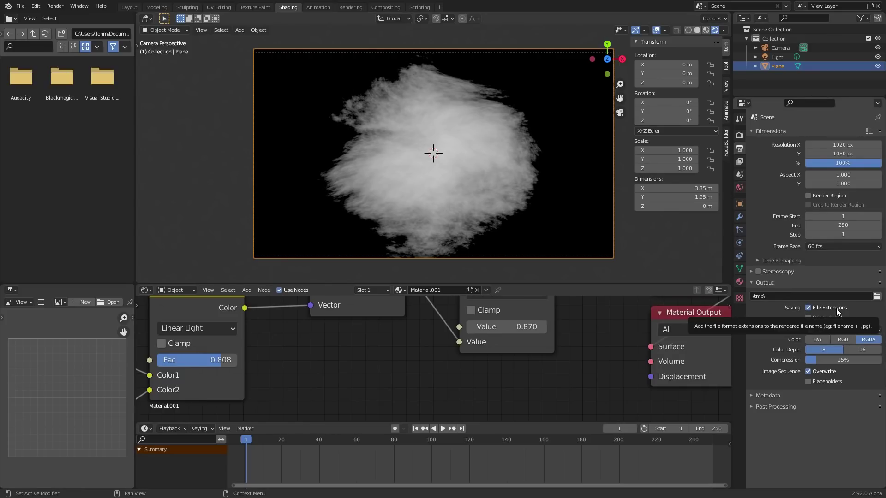
Set the scene's end frame to 80
left_click(714, 431)
type("80")
key("Return")
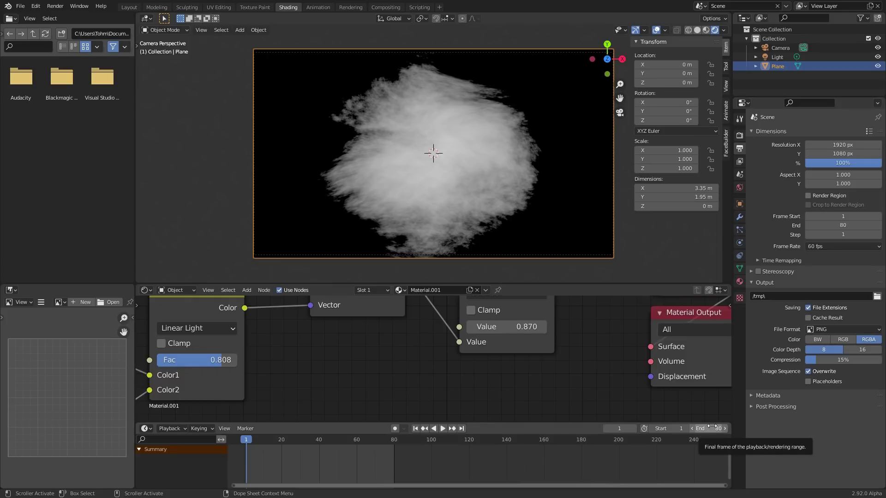
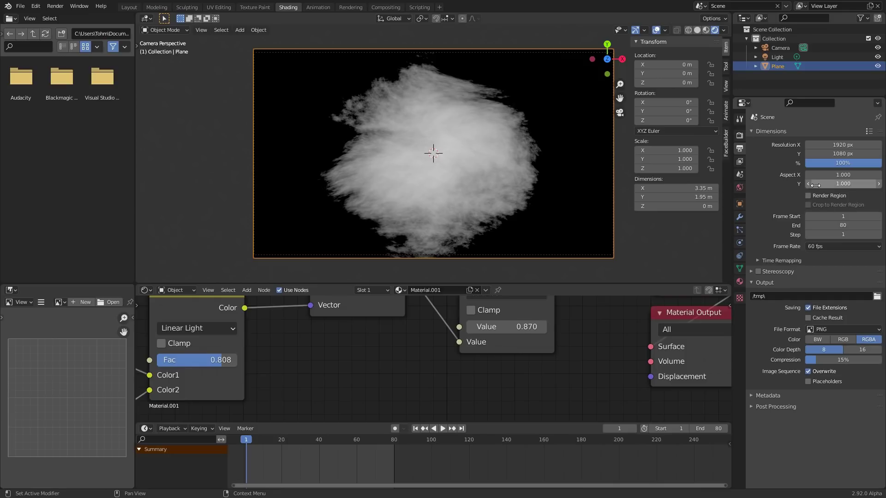
Set the colour management view transform to Standard in the render settings
left_click(740, 135)
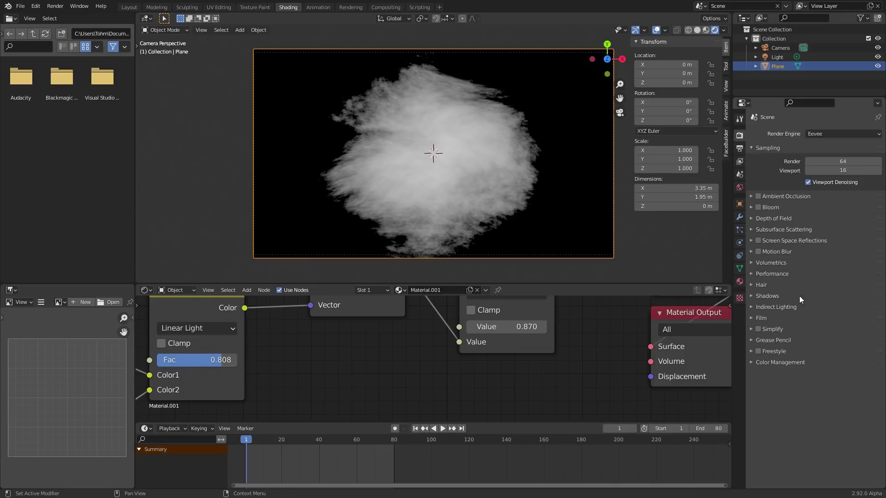
left_click(790, 361)
left_click(821, 390)
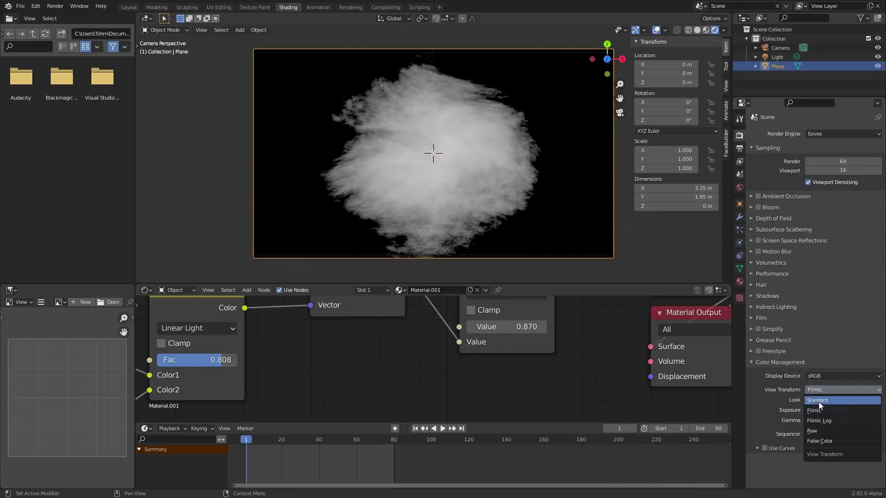
left_click(818, 400)
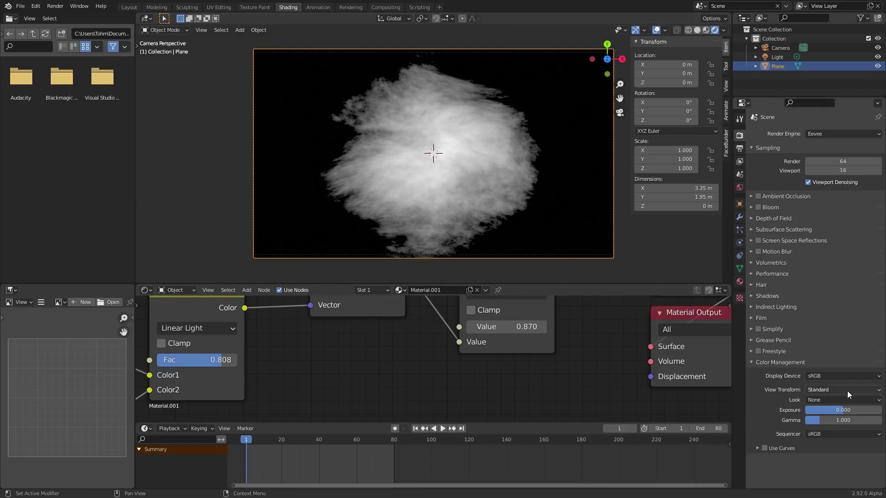
Move the Material Output node farther from the Subtract node, and keyframe Subtract's first value at 0 on frame 1
middle_click_drag(569, 330, 481, 357)
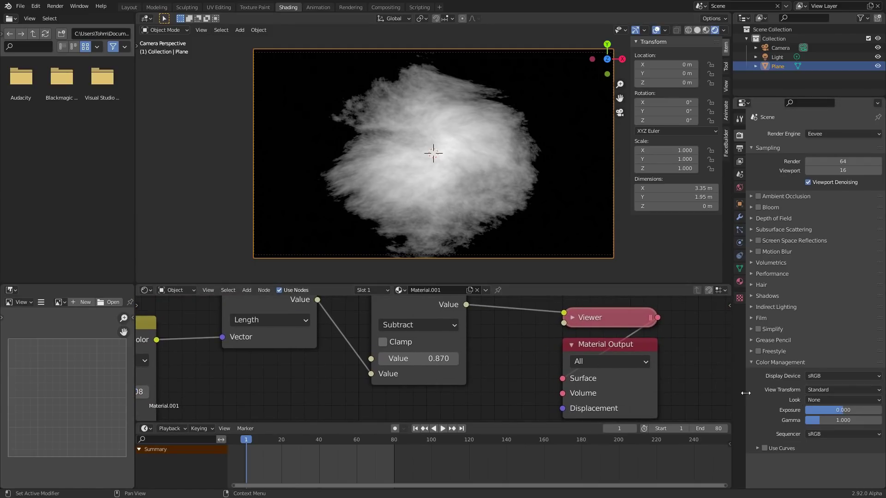
left_click_drag(603, 342, 657, 336)
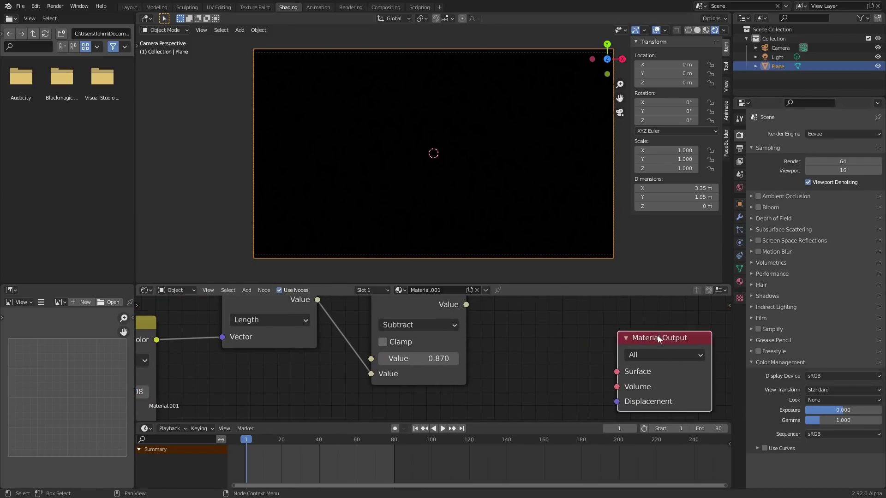
left_click_drag(425, 359, 346, 358)
left_click(424, 359)
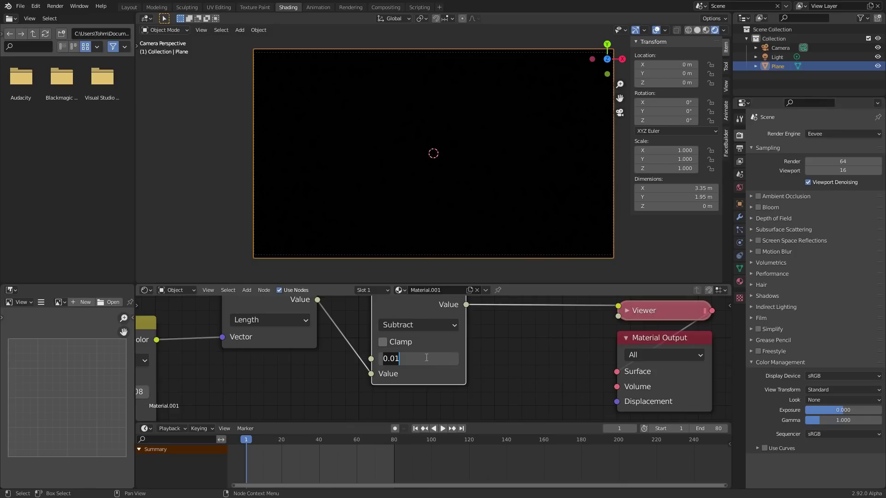
type("0")
key("Return")
key("i")
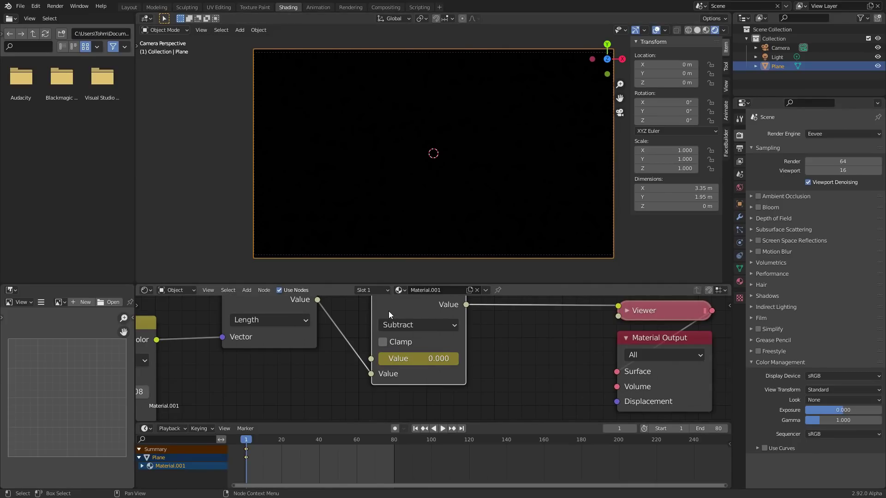
Try first values of 1.980 on frame 80 and 2.800 on frame 1 for the Subtract node, and re-key 0 on frame 1
key("shift+Right")
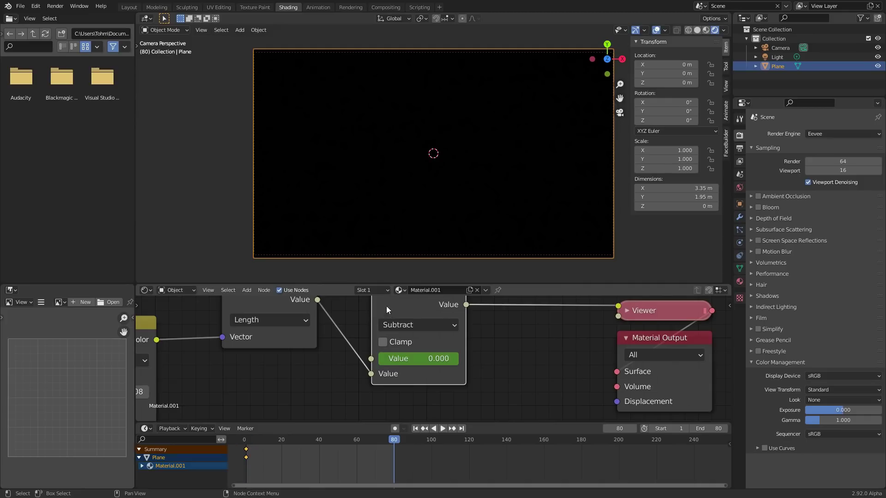
left_click_drag(428, 366, 517, 366)
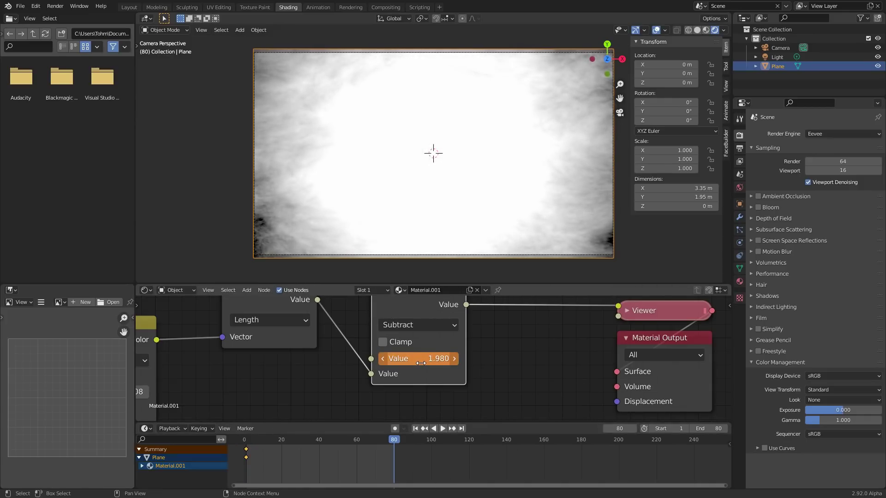
key("shift+Left")
left_click_drag(420, 363, 443, 364)
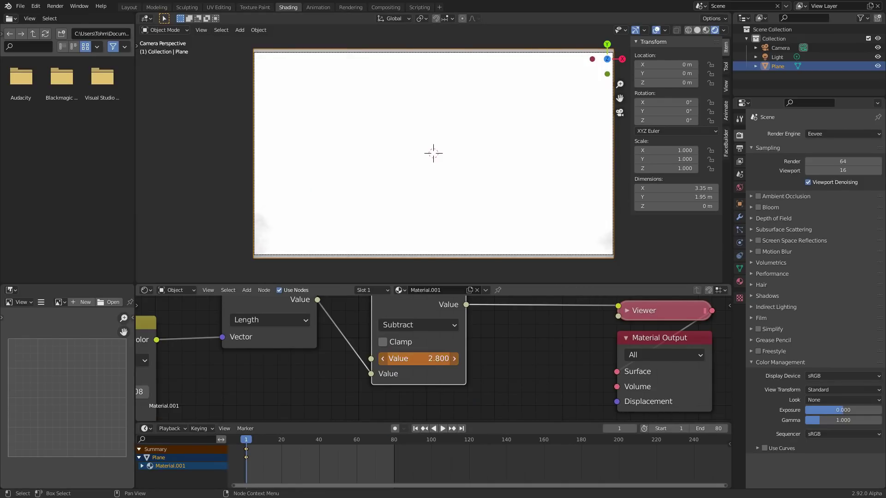
key("i")
left_click(438, 361)
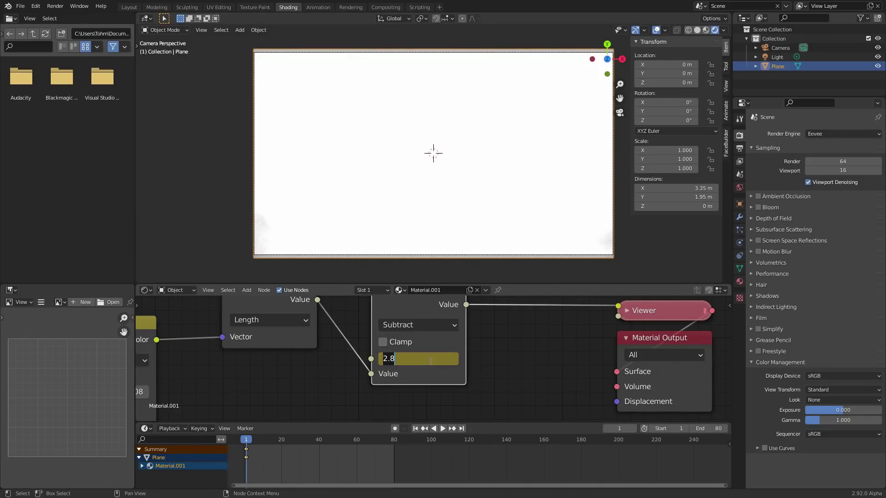
type("0")
key("Return")
key("i")
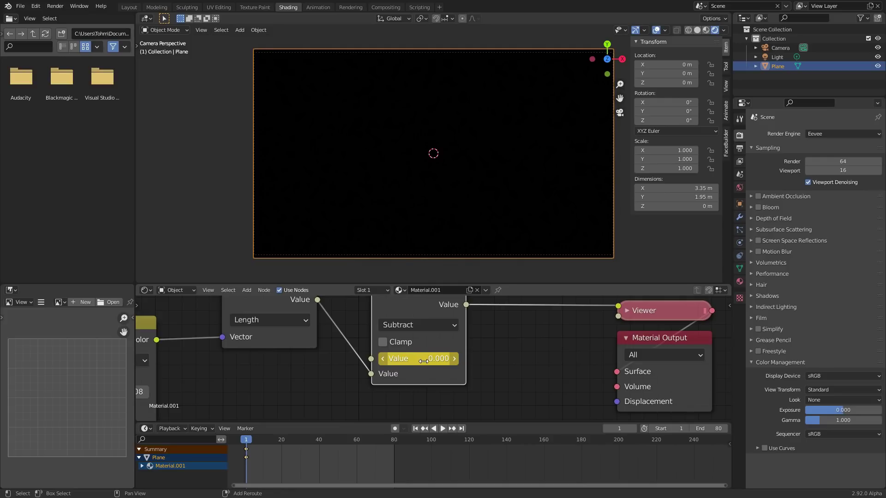
On frame 80, raise the Subtract node's first value to 2.310 and inspect the mask's edge up close
key("shift+Right")
left_click_drag(423, 361, 452, 361)
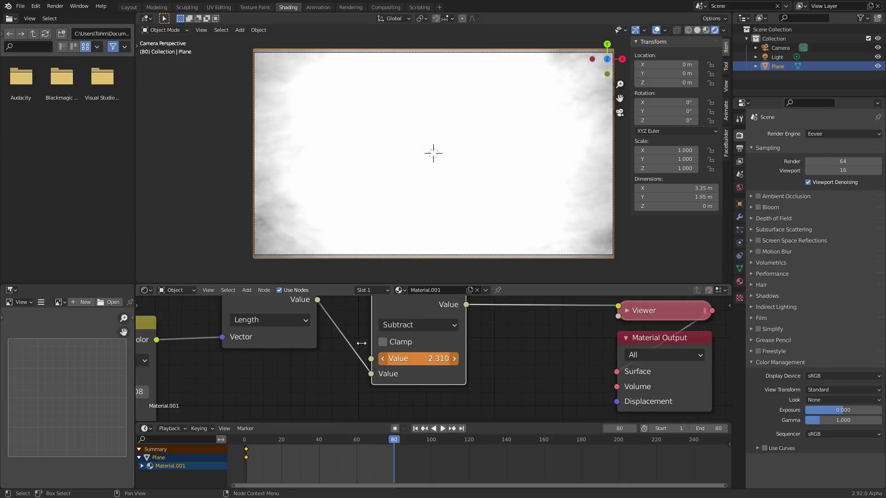
scroll(477, 176, "up", 2)
middle_click_drag(302, 143, 329, 153, "shift")
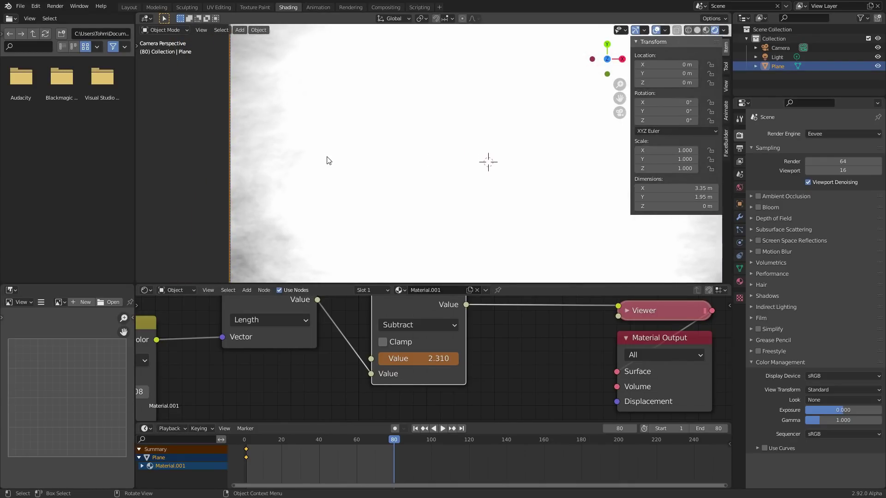
middle_click_drag(297, 147, 330, 160, "shift")
scroll(331, 159, "up", 3)
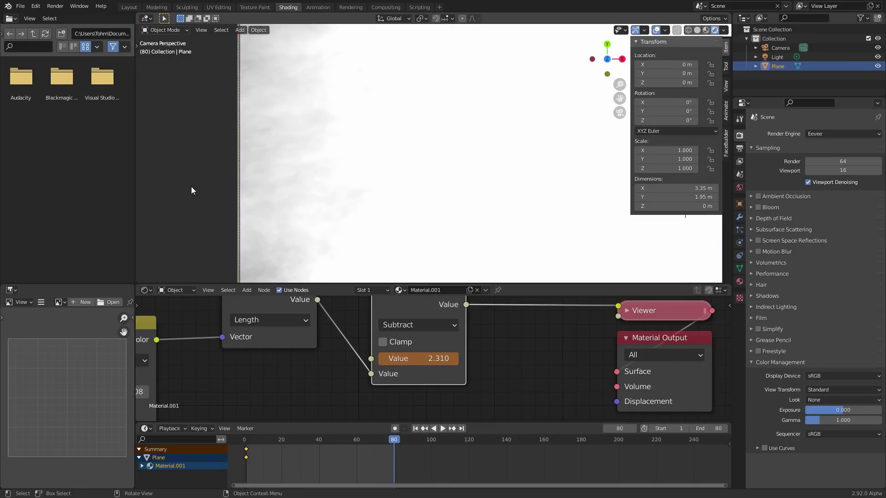
scroll(502, 361, "down", 2)
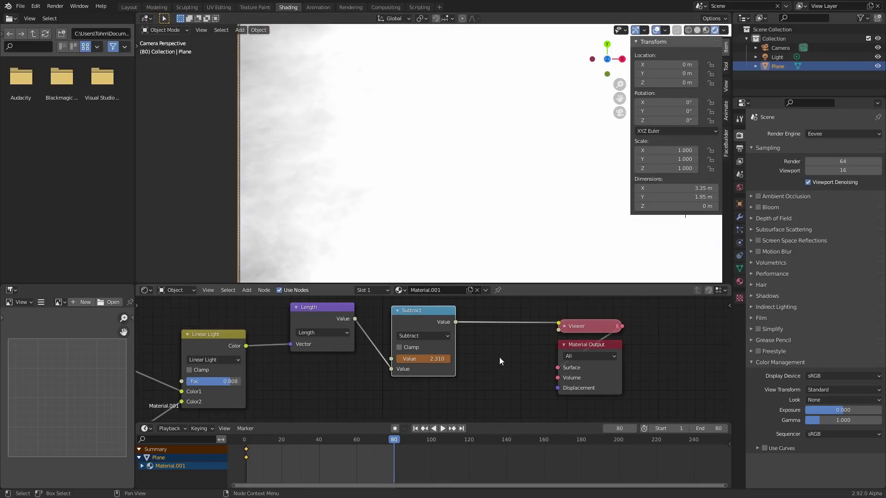
Duplicate the Subtract node into the link to the Viewer and change the copy to Greater Than with threshold 1.000
key("shift+d")
left_click(497, 331)
left_click(497, 331)
left_click(553, 351)
left_click_drag(503, 367, 521, 385)
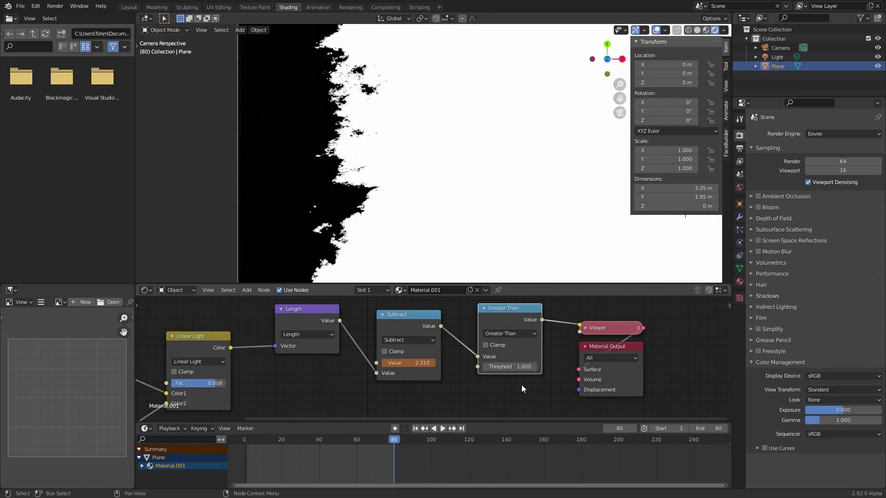
Raise the Subtract node's first value to 3.110 so white fills the frame, and keyframe it on frame 80
scroll(353, 186, "down", 1)
key("Home")
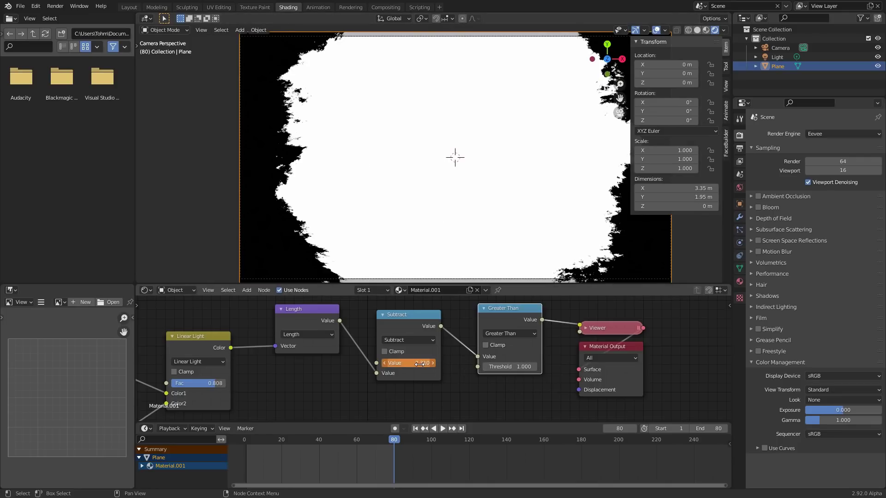
left_click_drag(408, 363, 447, 363)
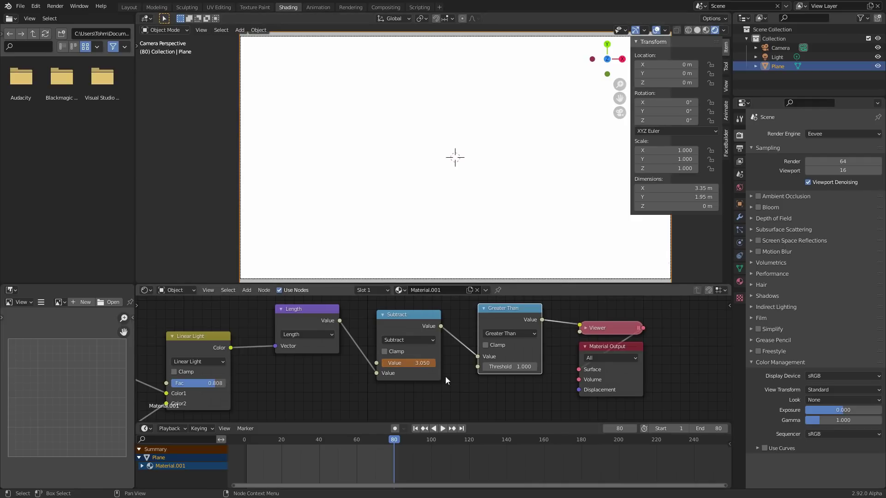
scroll(401, 224, "down", 1)
left_click_drag(417, 363, 412, 363)
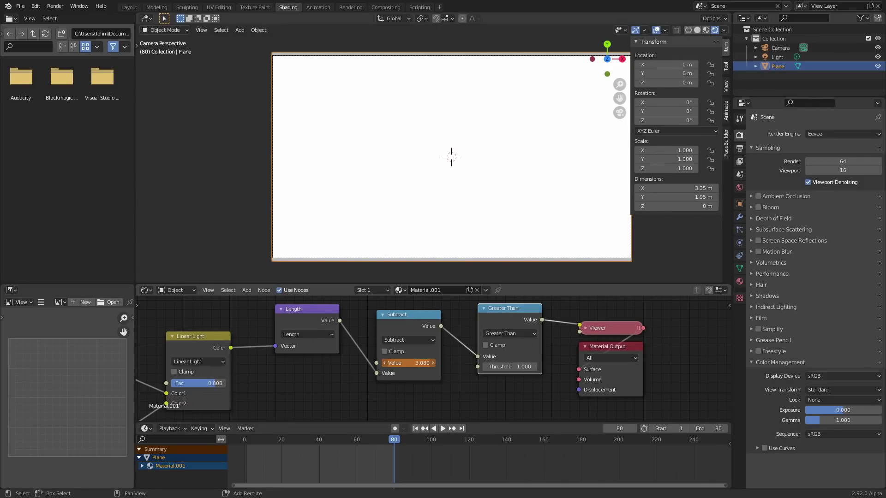
left_click_drag(433, 363, 432, 361)
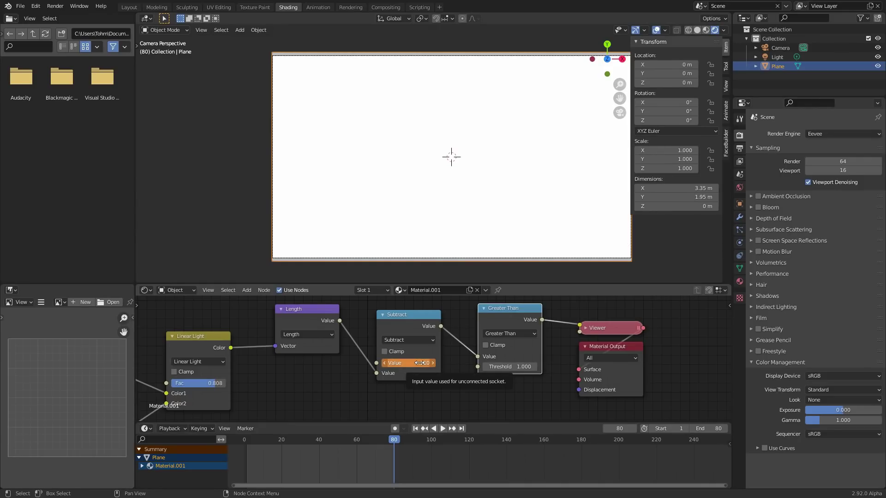
key("i")
Remove the Greater Than node while keeping the link to the Viewer, and play the animation from frame 1
key("ctrl+x")
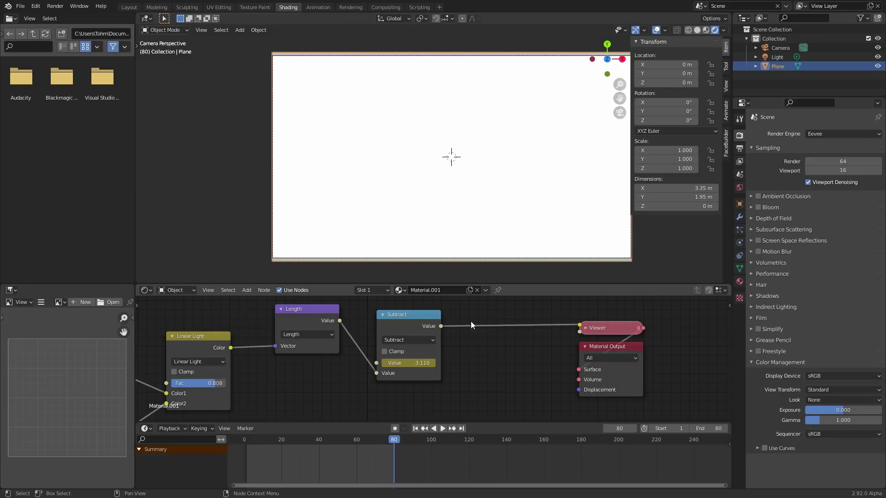
key("shift+Left")
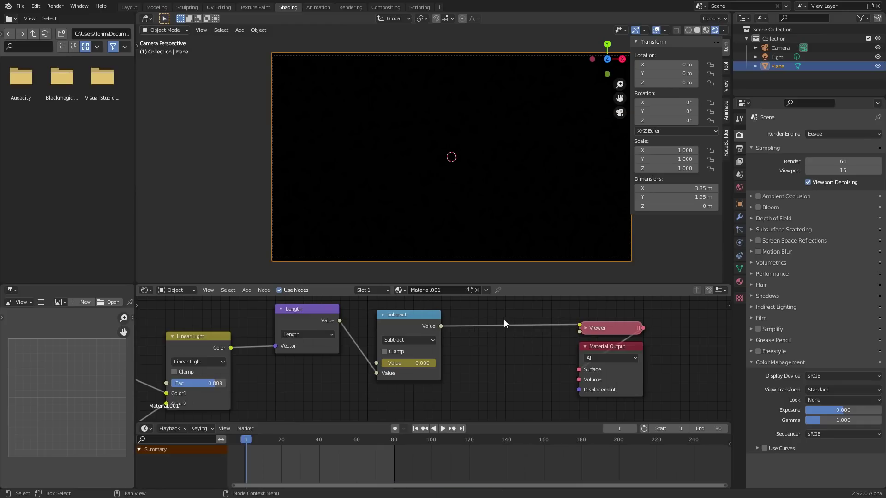
middle_click_drag(502, 214, 452, 208, "shift")
key("Home")
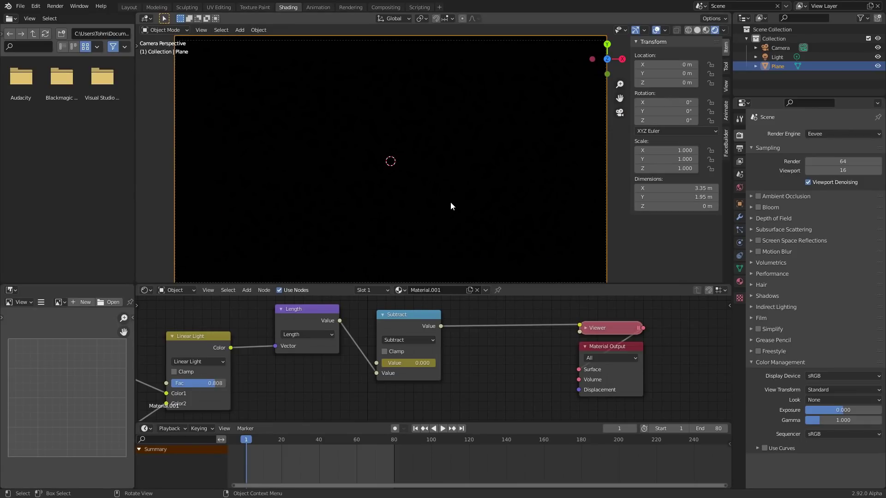
key("space")
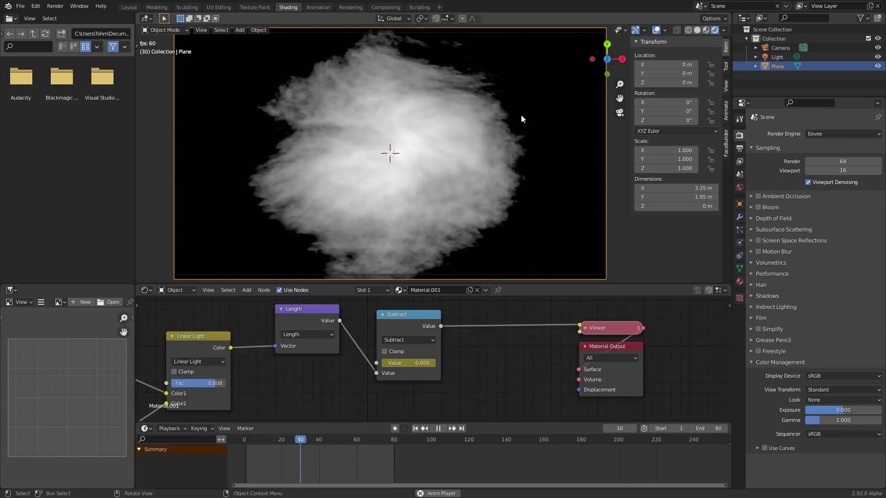
key("space")
Set the Noise Texture node's Distortion to 0.1
middle_click_drag(248, 380, 369, 407)
mouse_move(378, 408)
left_mouse_down()
mouse_move(365, 408)
mouse_move(377, 408)
left_mouse_up()
left_click(400, 409)
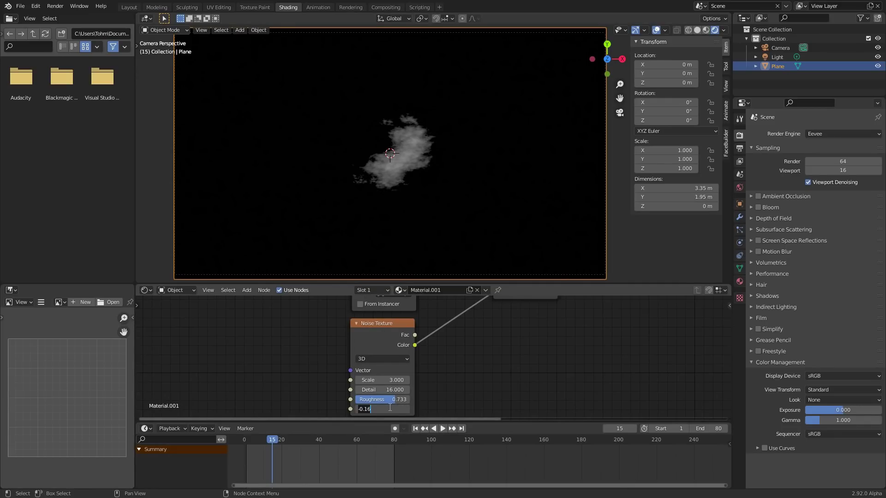
key("BackSpace")
key("BackSpace")
key("BackSpace")
key("BackSpace")
key("BackSpace")
type("0.1")
key("Return")
Play the transition several times, including from frame 1, to review how the distorted mask grows
key("space")
middle_click_drag(665, 367, 419, 390)
key("space")
left_click_drag(275, 384, 259, 384)
key("space")
middle_click_drag(606, 326, 385, 392)
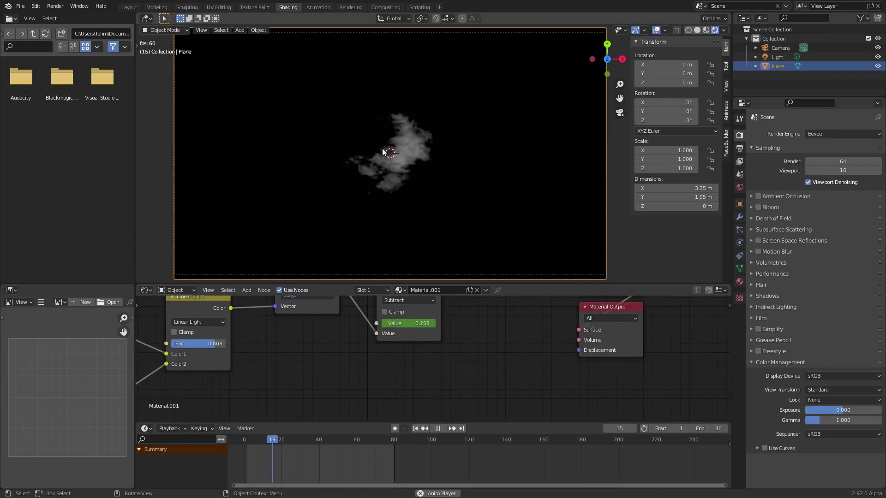
key("space")
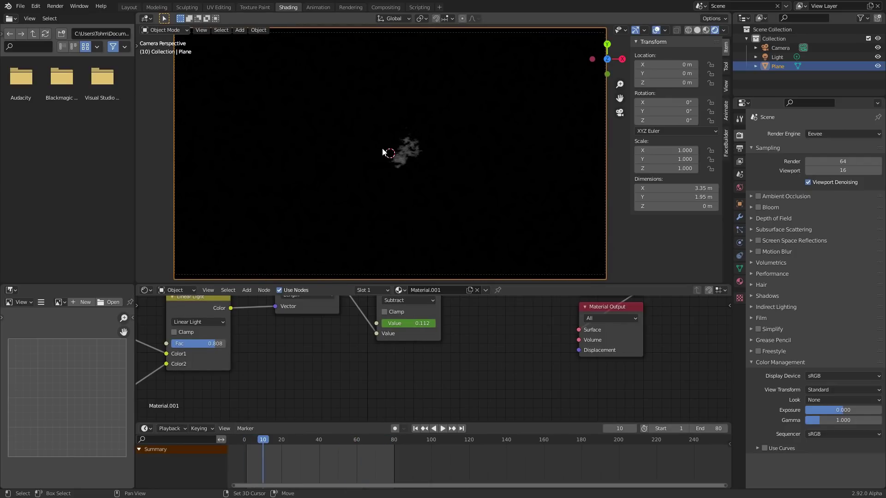
key("shift+Left")
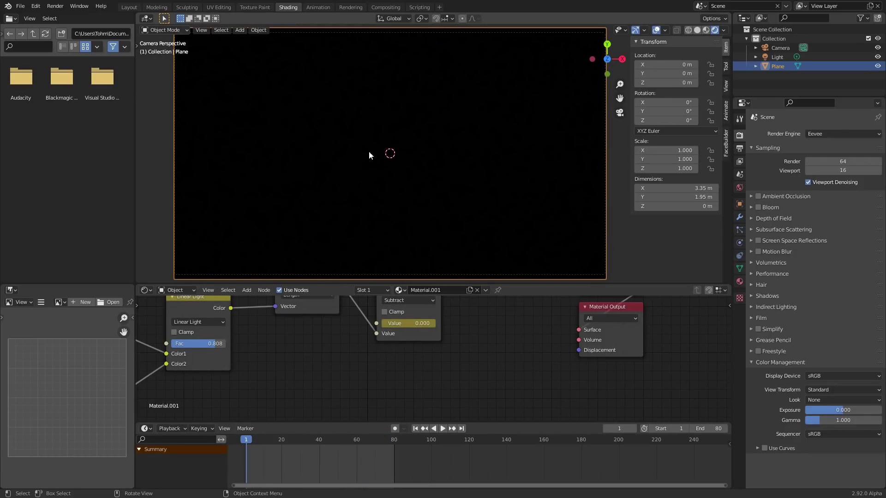
key("space")
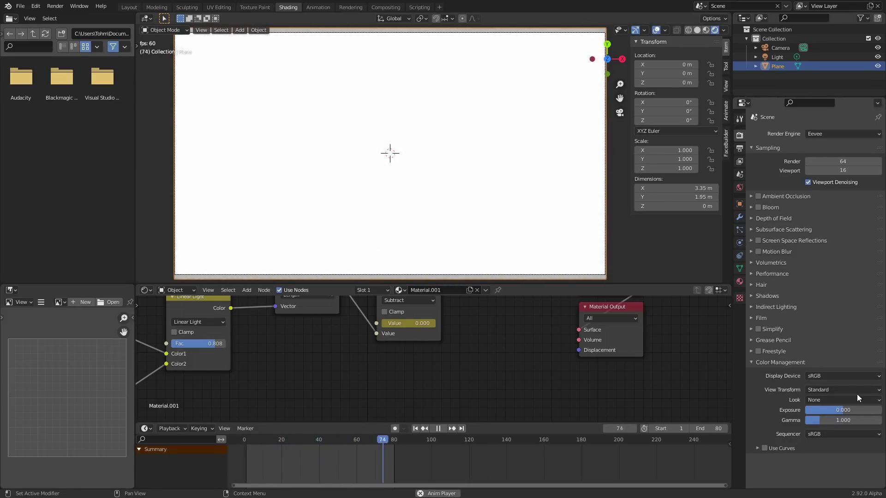
key("Escape")
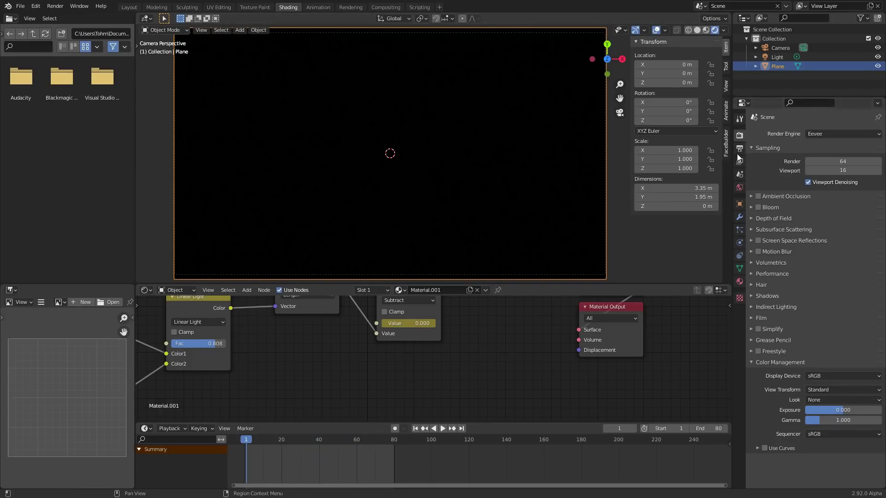
Set the output file format to FFmpeg Video and expand its encoding settings
left_click(739, 149)
left_click(830, 326)
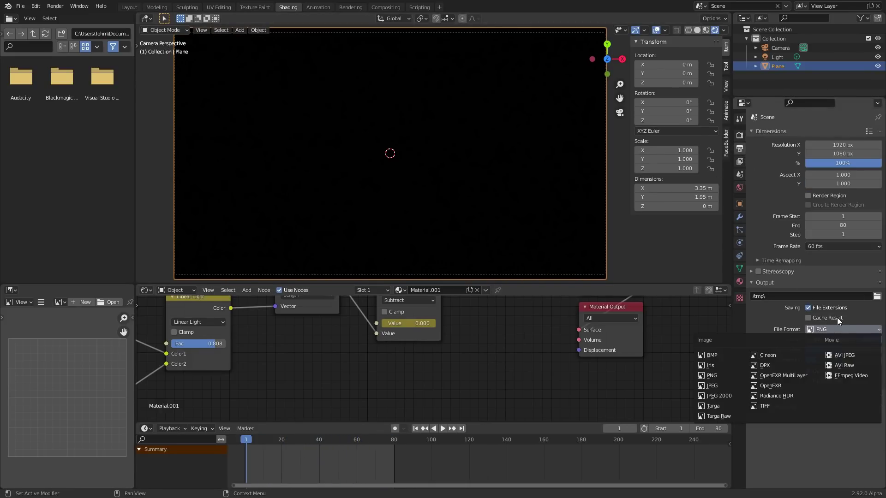
left_click(846, 374)
left_click(790, 354)
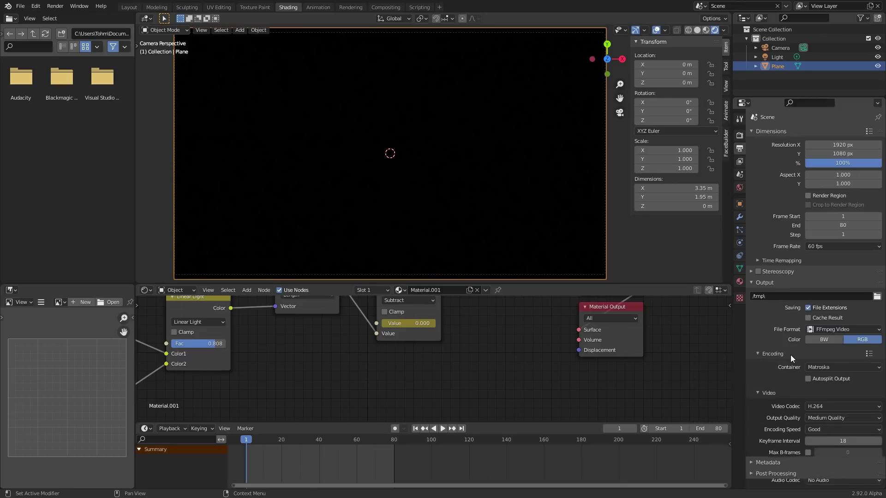
Set the video encoding container to MPEG-4 and the output quality to High Quality
left_click(823, 367)
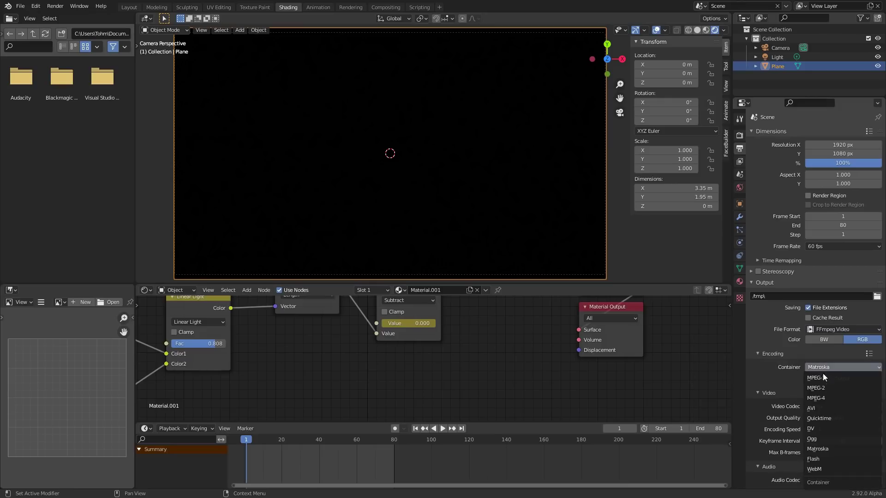
left_click(826, 398)
left_click(823, 418)
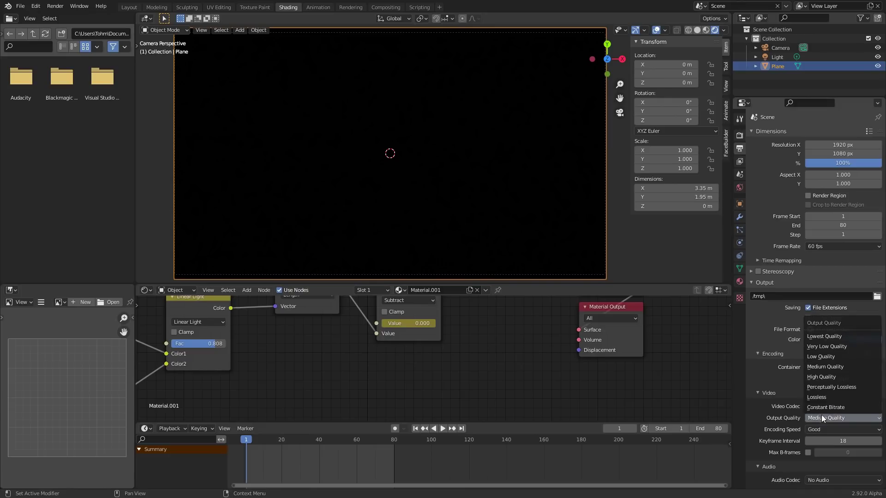
left_click(823, 377)
Set the render output to the Desktop folder with the file name fixingvideosequencergarbageland
left_click(876, 296)
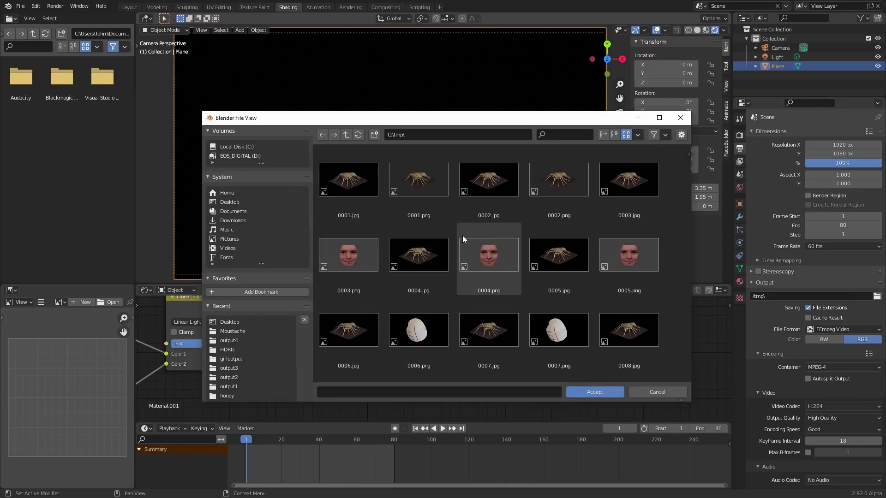
left_click(348, 181)
left_click(417, 178)
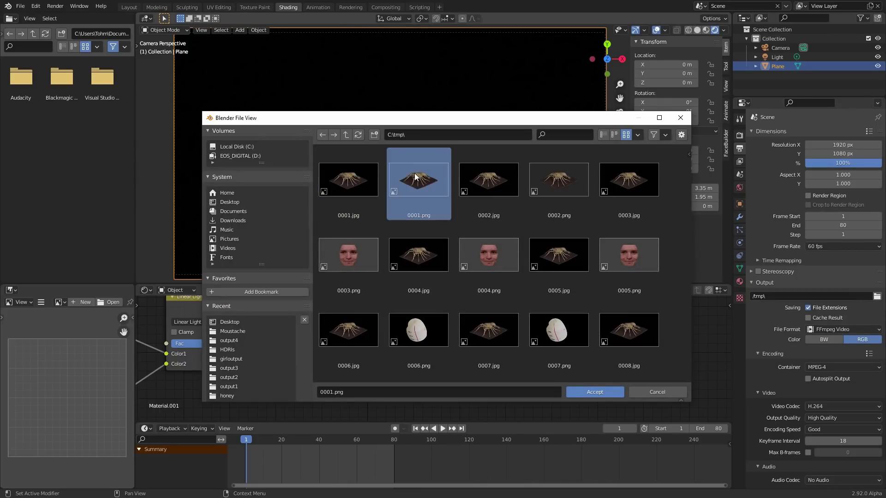
left_click(484, 253)
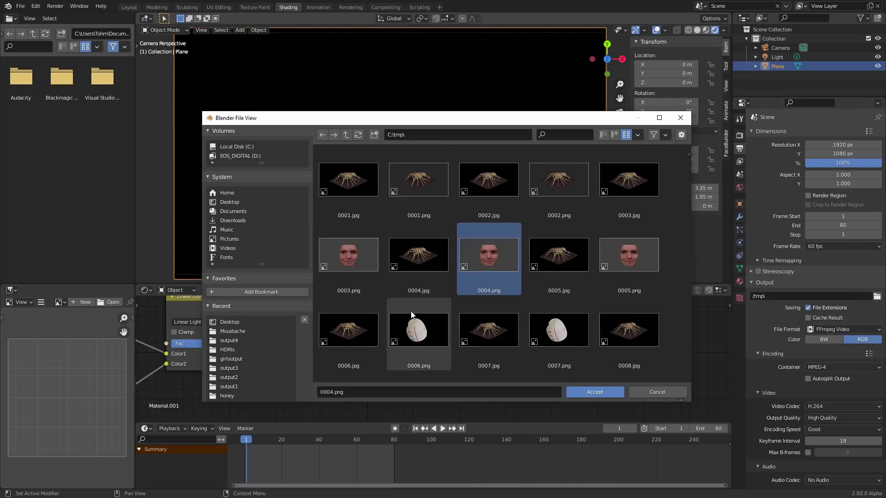
left_click(417, 328)
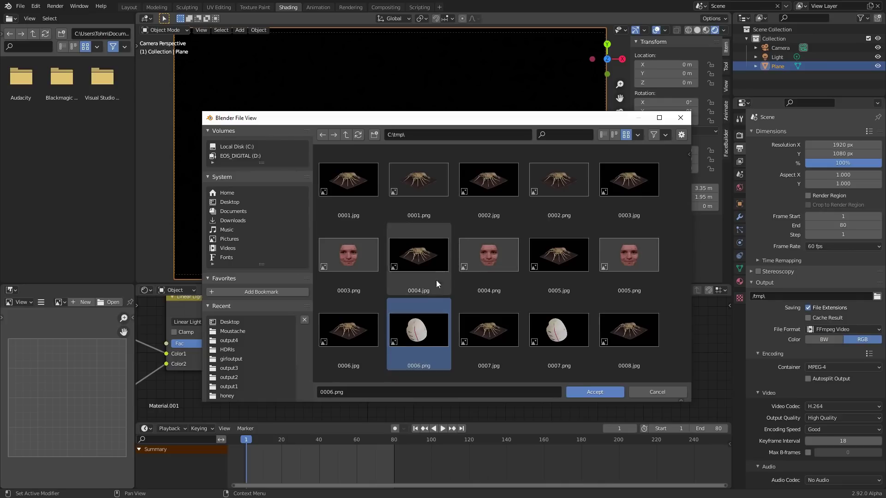
left_click(233, 201)
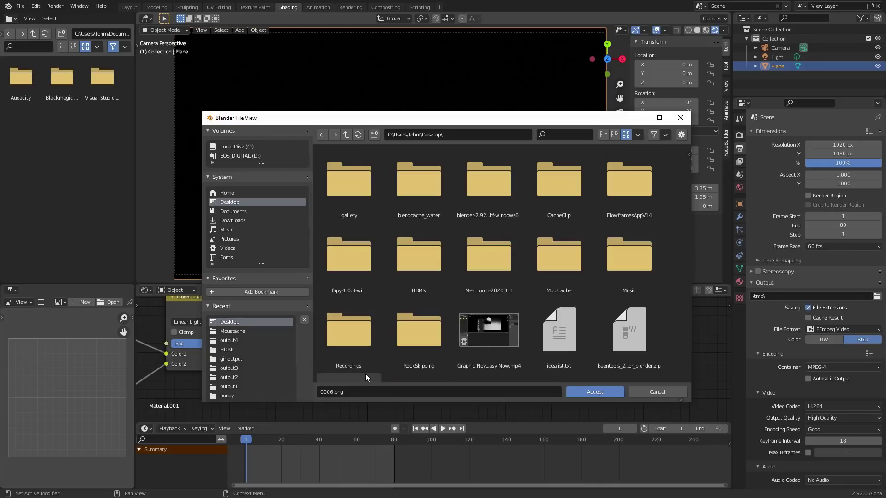
left_click(348, 391)
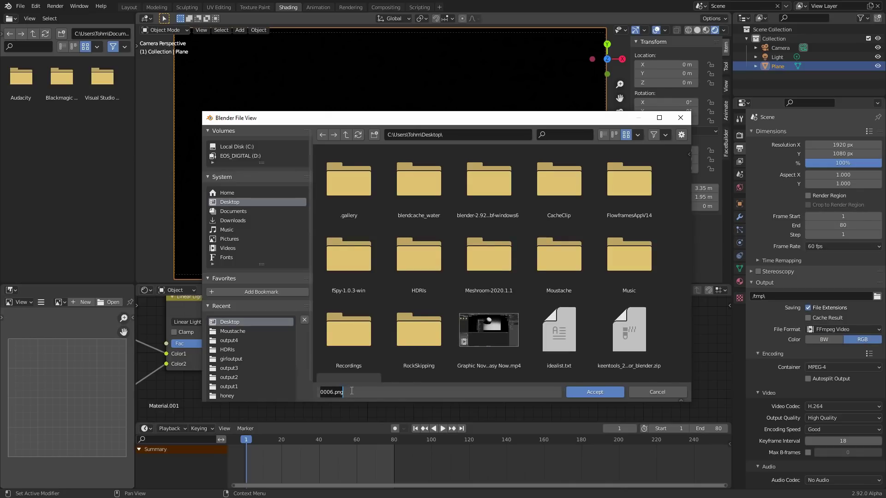
type("videosequencergarbageland")
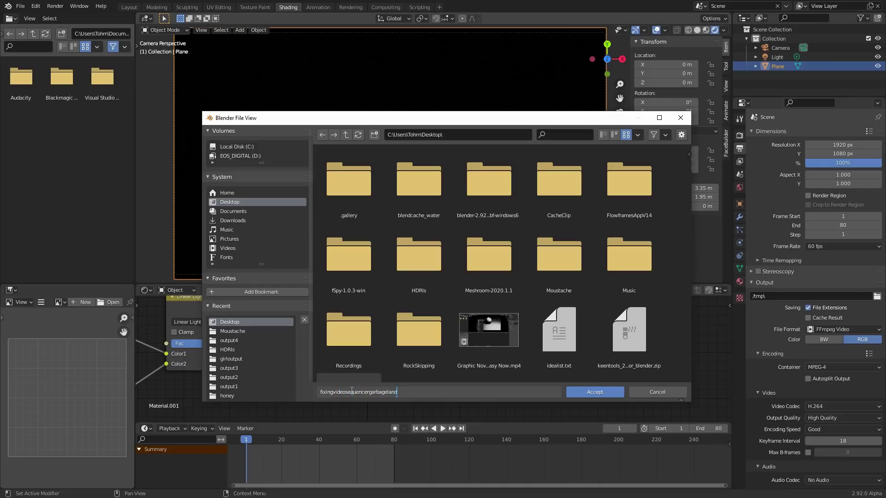
key("Return")
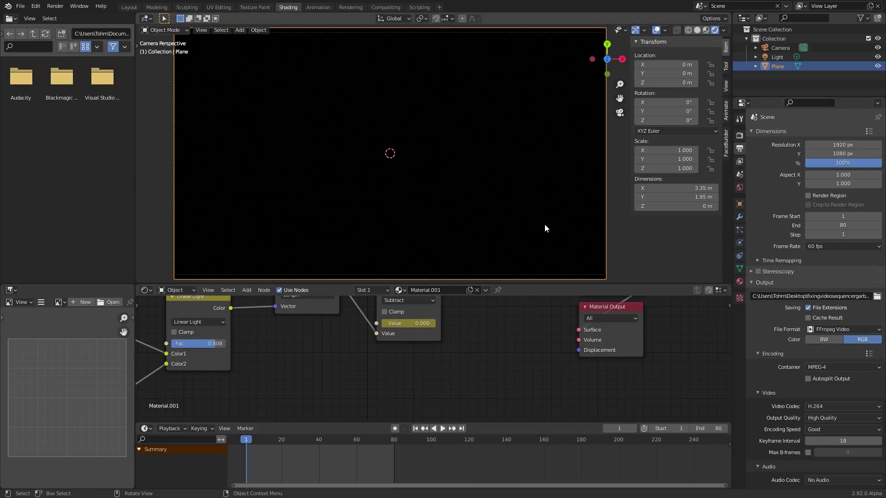
Render the full transition animation to video and close the render window
key("ctrl+F12")
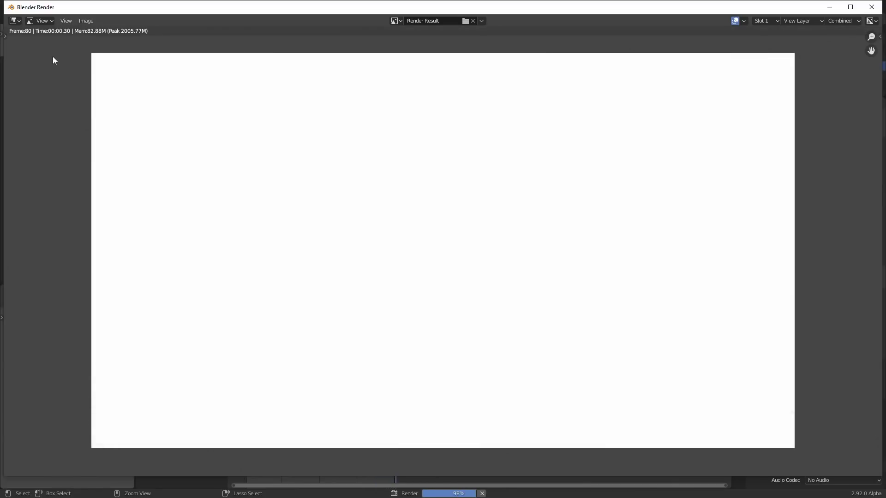
left_click(872, 7)
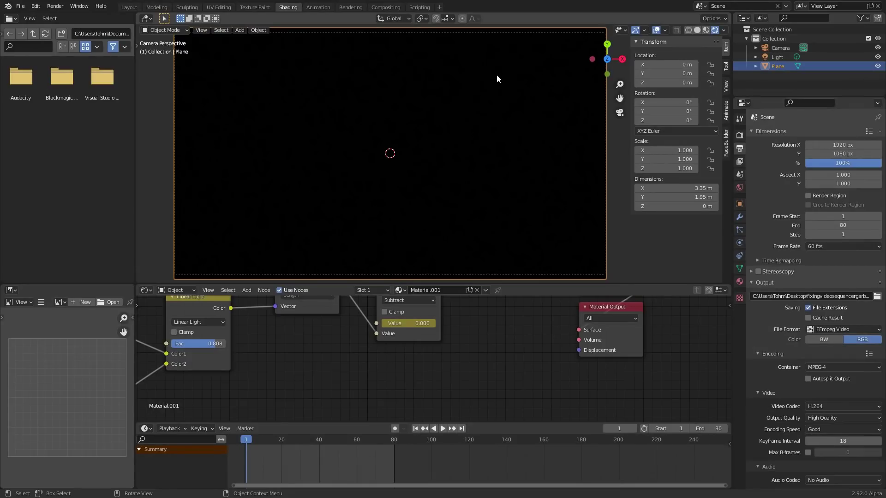
Start a new Video Editing file without saving the changes to the transition scene
key("ctrl+n")
key("ctrl+n")
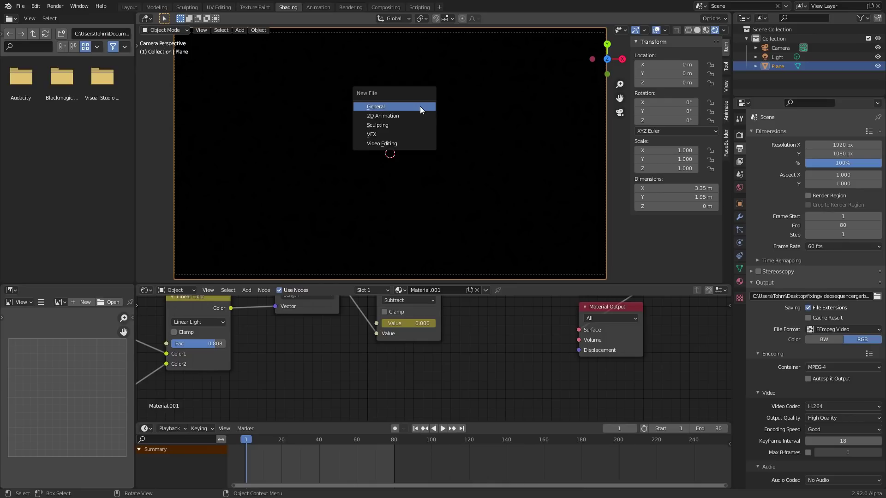
left_click(380, 144)
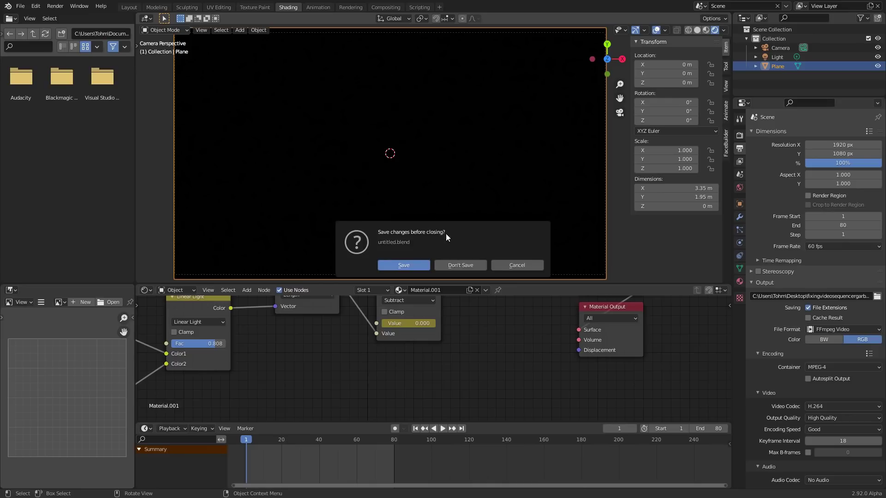
left_click(446, 264)
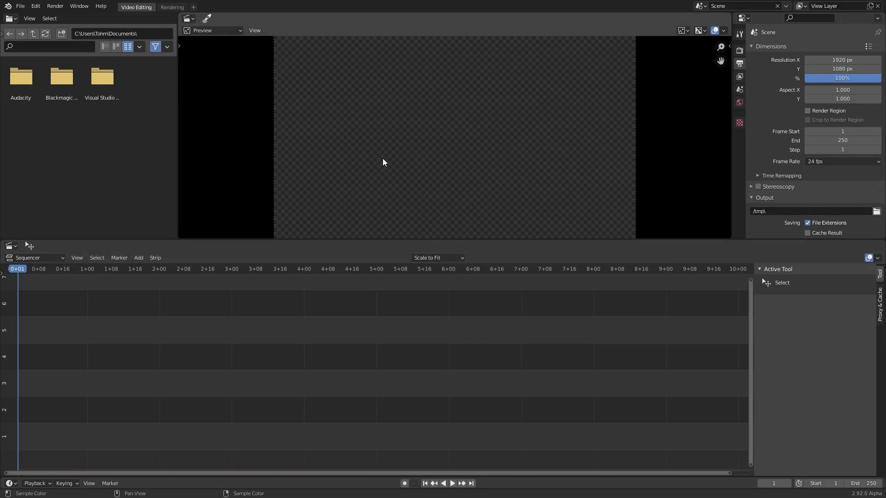
key("ctrl+n")
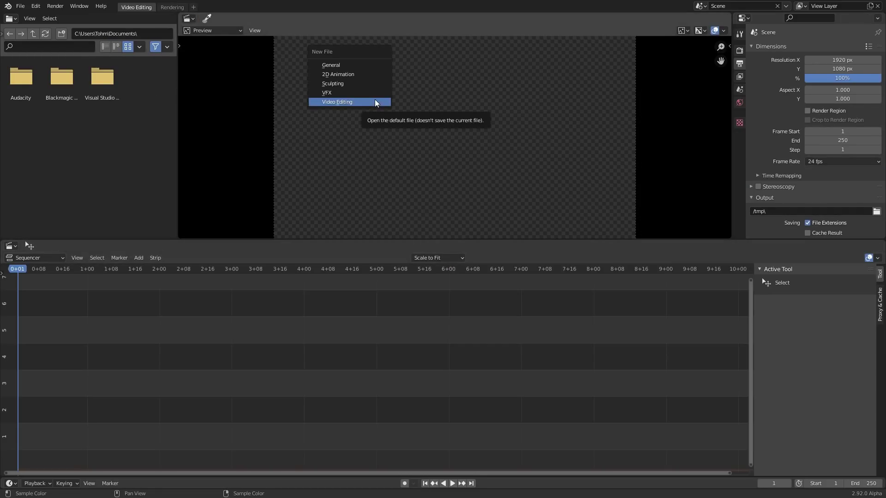
left_click(375, 101)
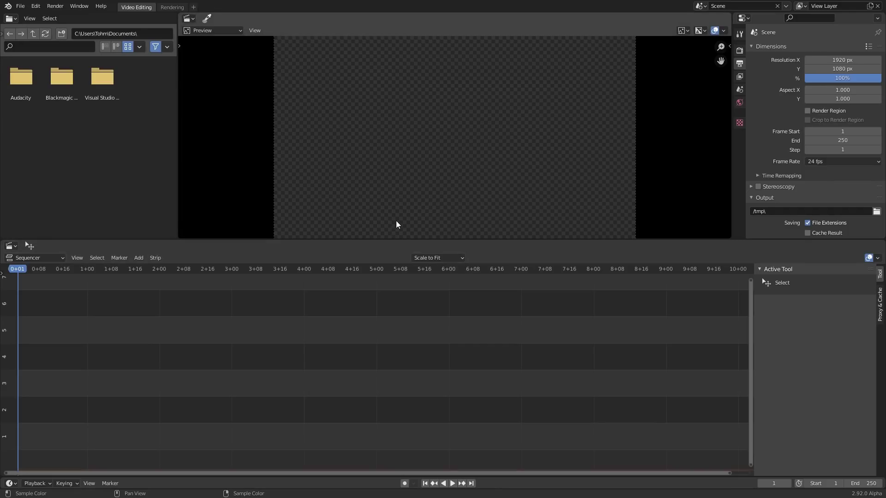
Add the movie MVI_1624.MP4 from the Moustache folder to the sequencer and delete its sound strip
left_click(139, 259)
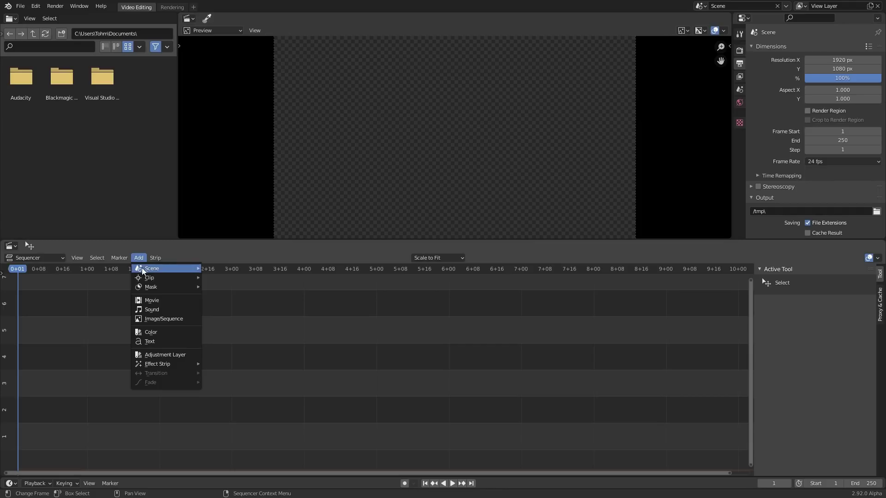
left_click(150, 300)
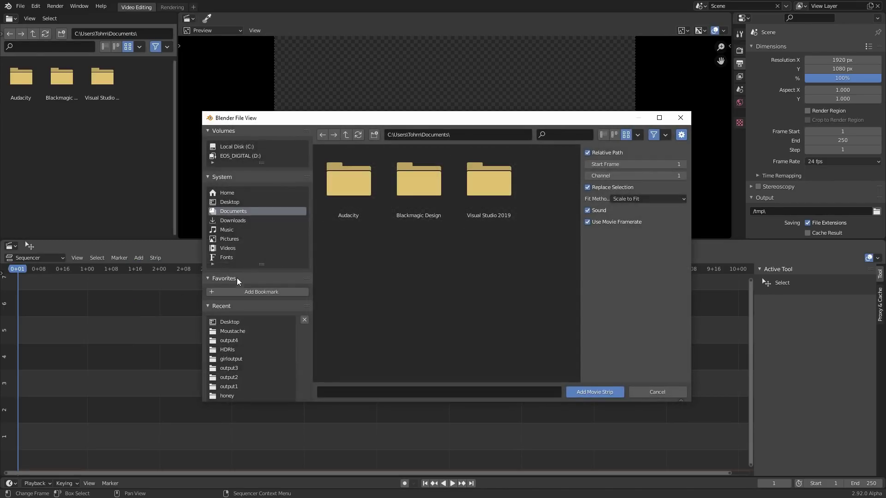
left_click(239, 330)
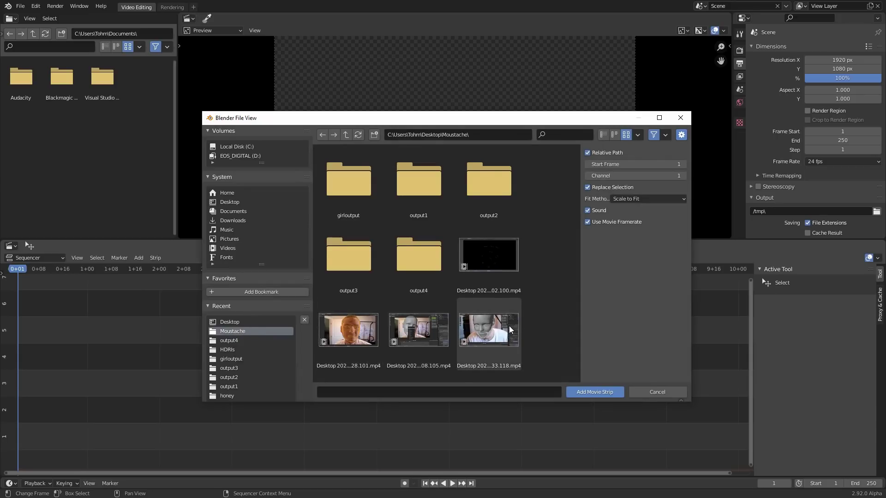
scroll(508, 326, "down", 3)
double_click(409, 344)
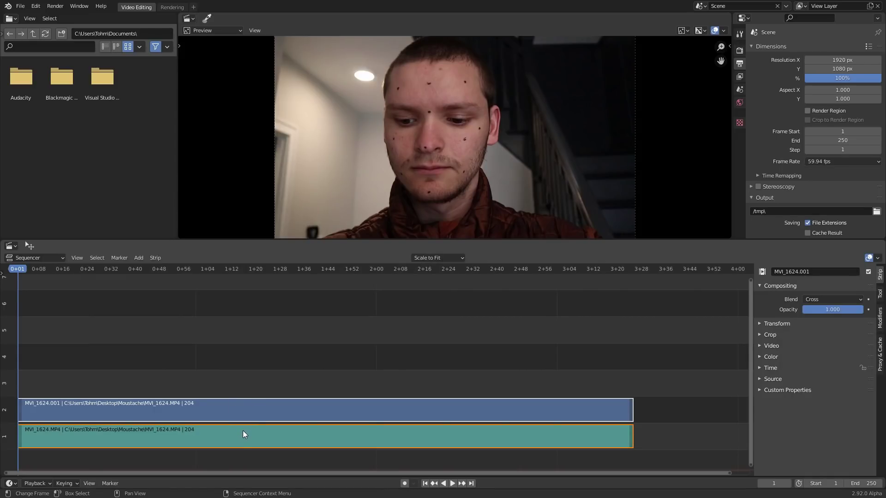
left_click(242, 431)
key("Delete")
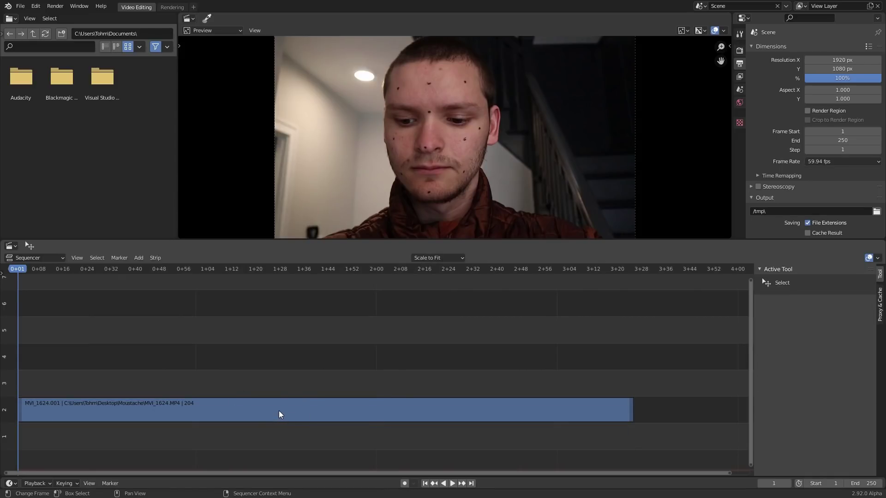
Select the MVI_1624 video strip and play it to check the playback speed
left_click(278, 408)
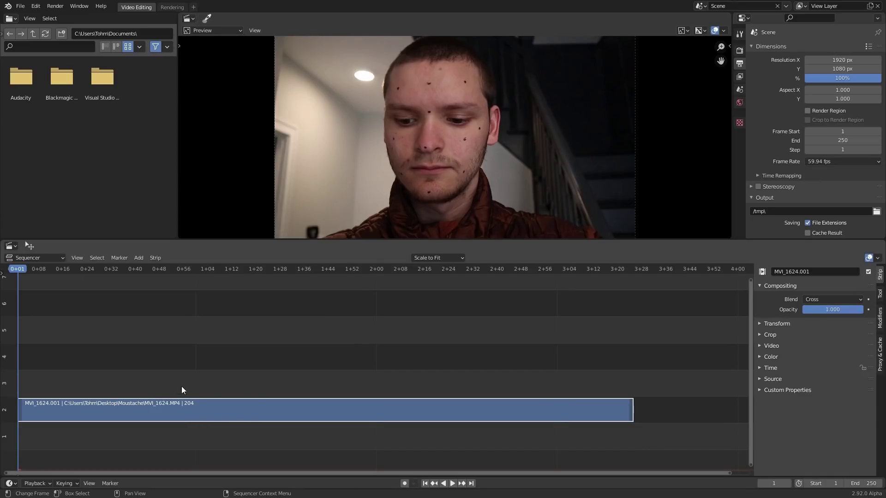
key("space")
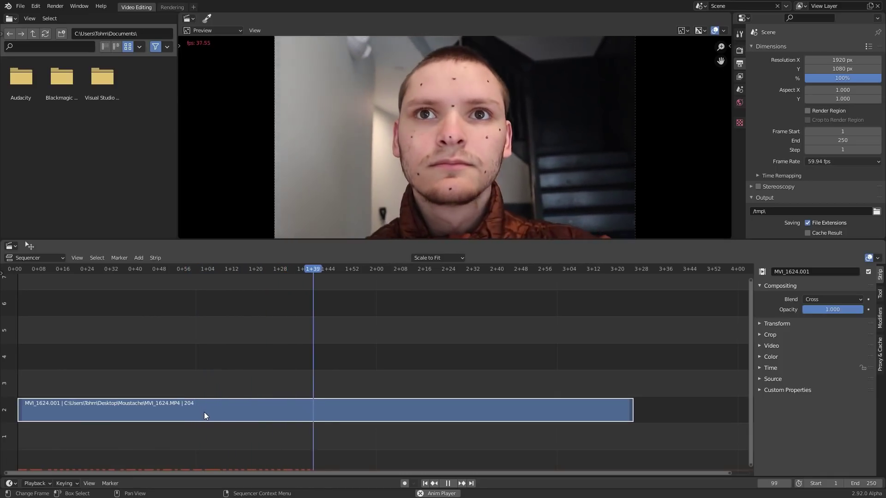
key("Escape")
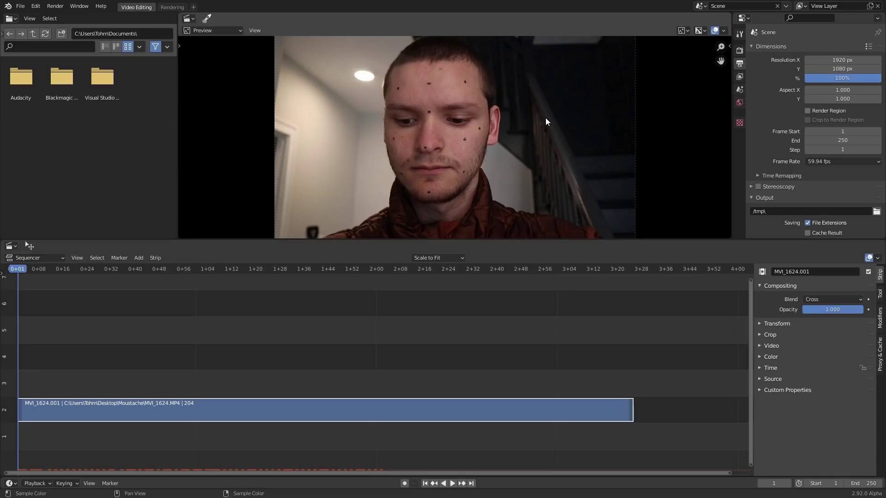
Enable Prefetch Frames in the preview's view settings, replay the clip, and return to the first frame
key("n")
left_click(725, 66)
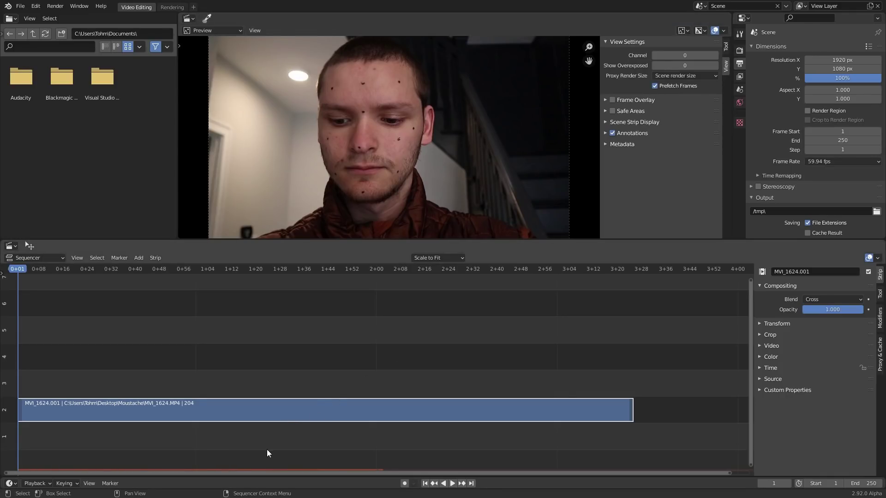
key("space")
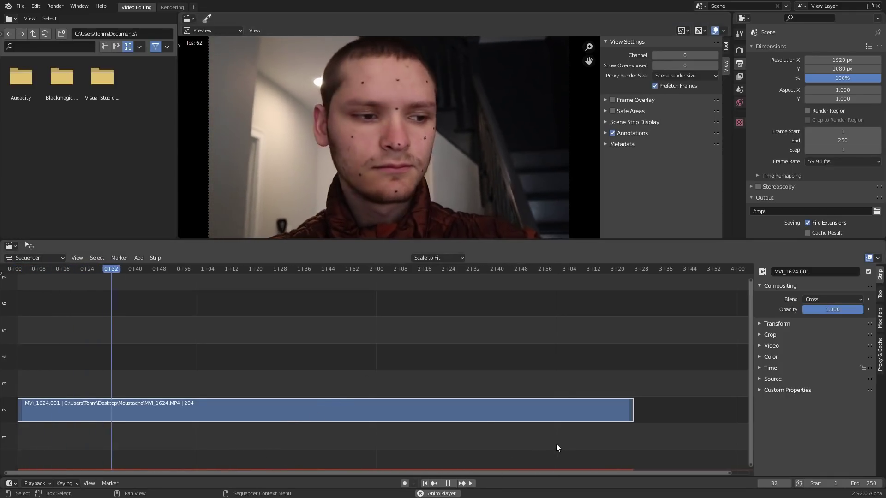
key("shift+Left")
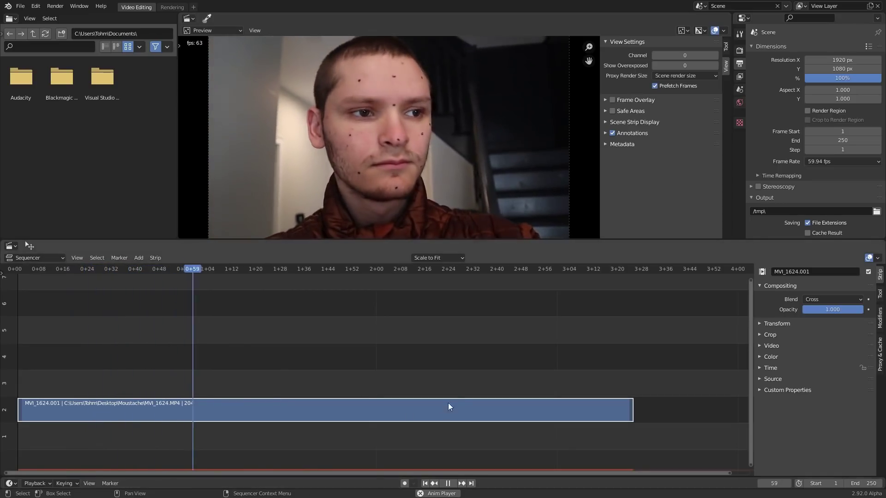
key("shift+Left")
key("space")
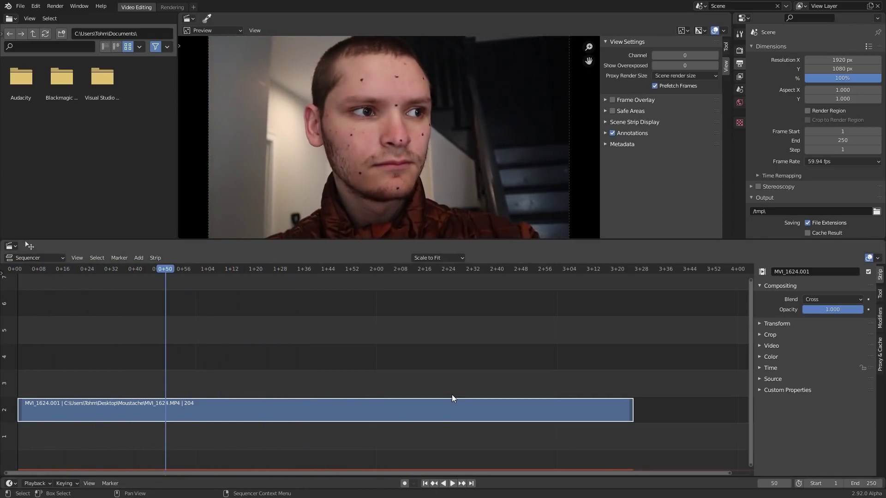
key("shift+Left")
Add the movie MVI_1619.MP4 from the Moustache folder at frame 1 and delete its sound strip
left_click(138, 258)
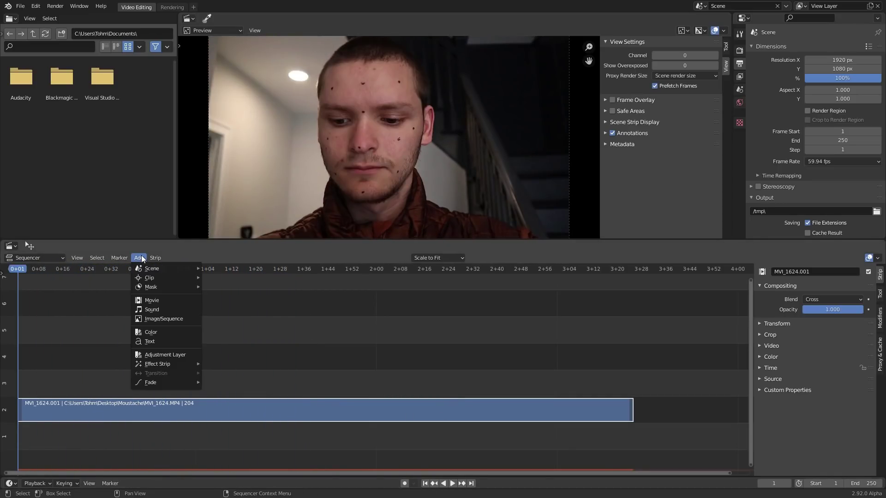
left_click(155, 299)
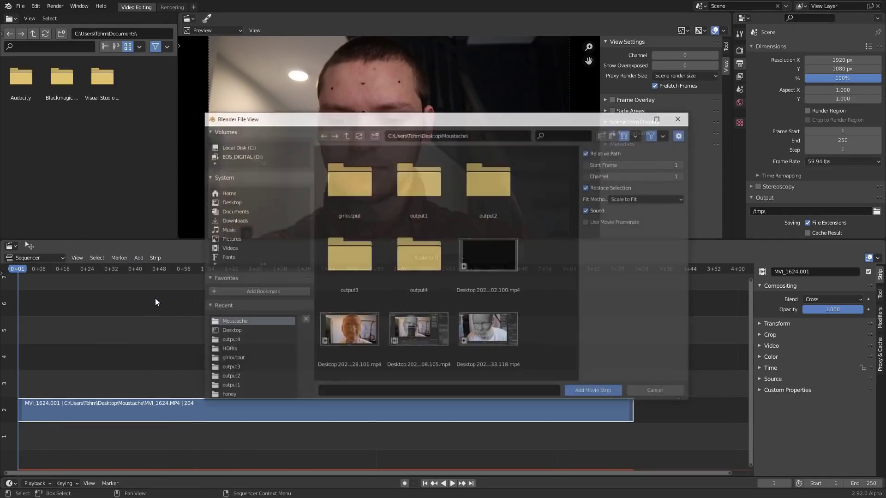
scroll(435, 278, "down", 2)
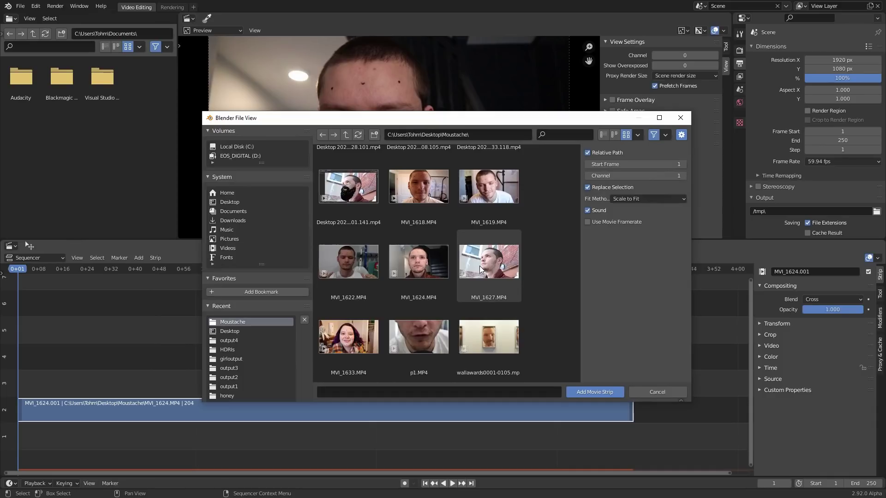
double_click(481, 203)
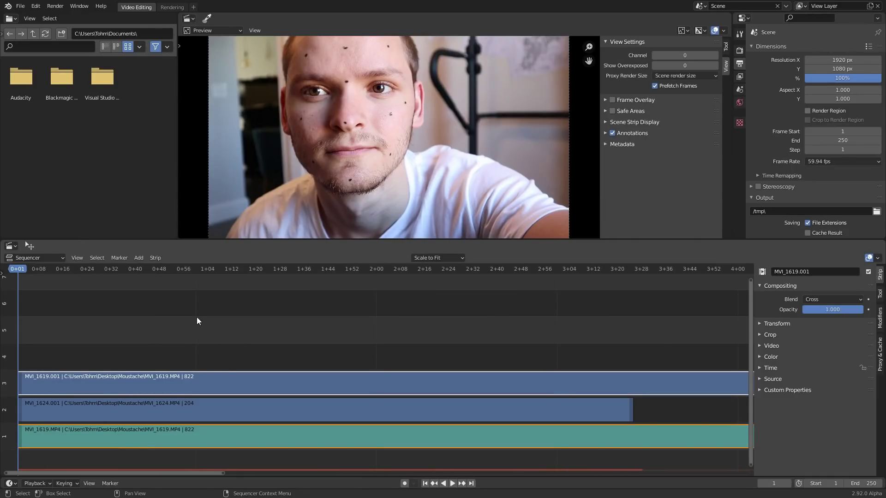
left_click(312, 434)
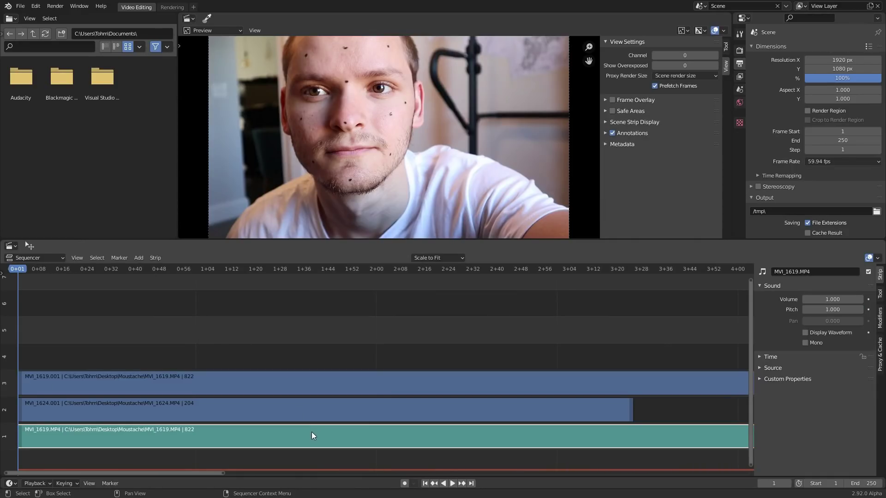
key("Delete")
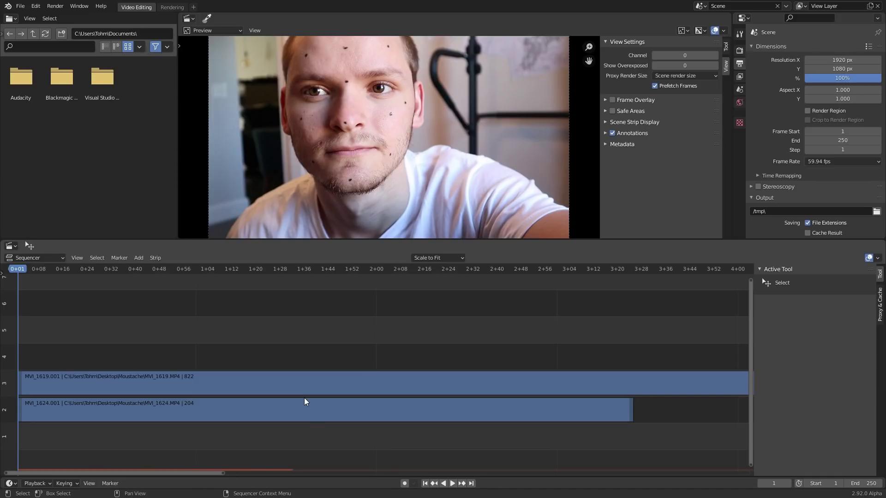
Play both clips, then split the MVI_1619 strip at frame 37 and delete the part before the cut
key("space")
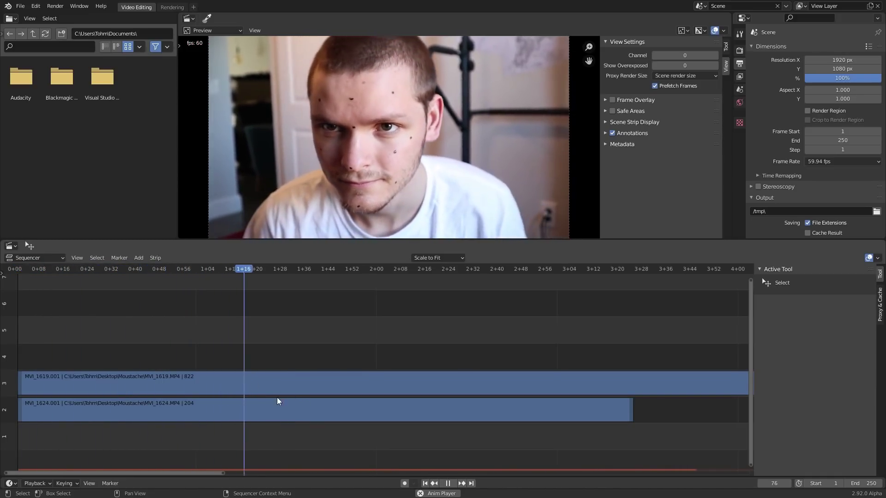
key("shift+Left")
key("shift+Left")
key("space")
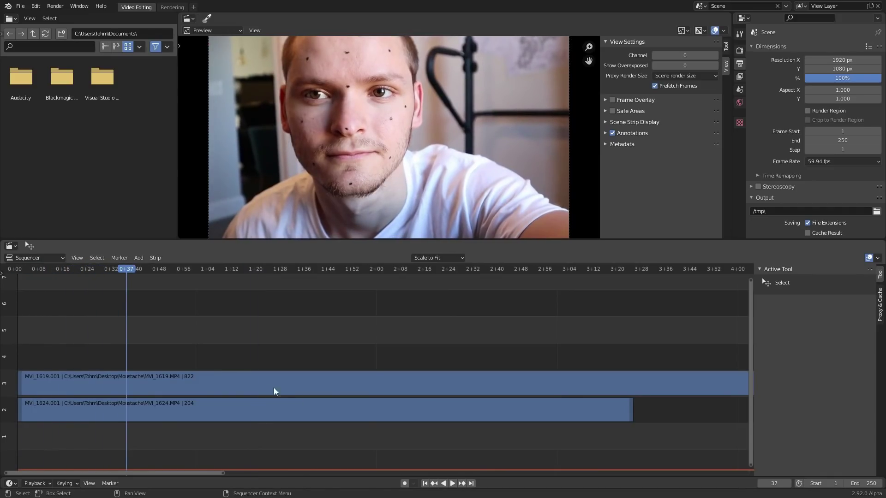
left_click(174, 381)
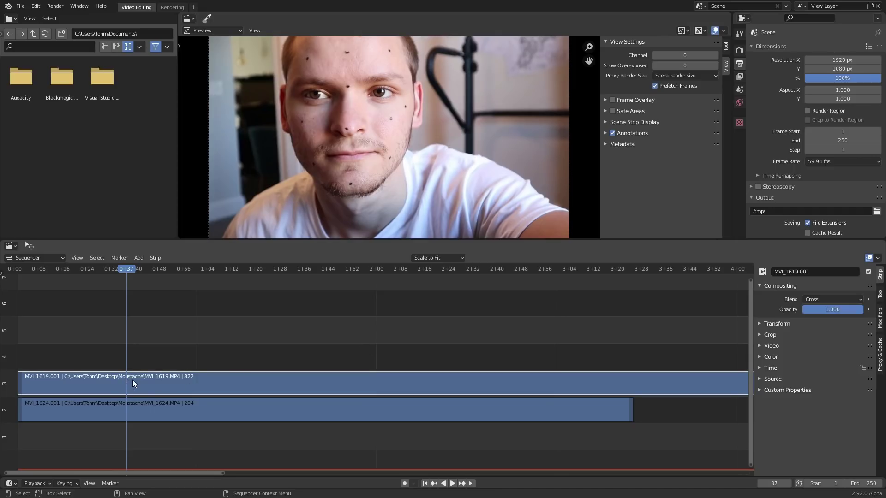
key("k")
left_click(110, 381)
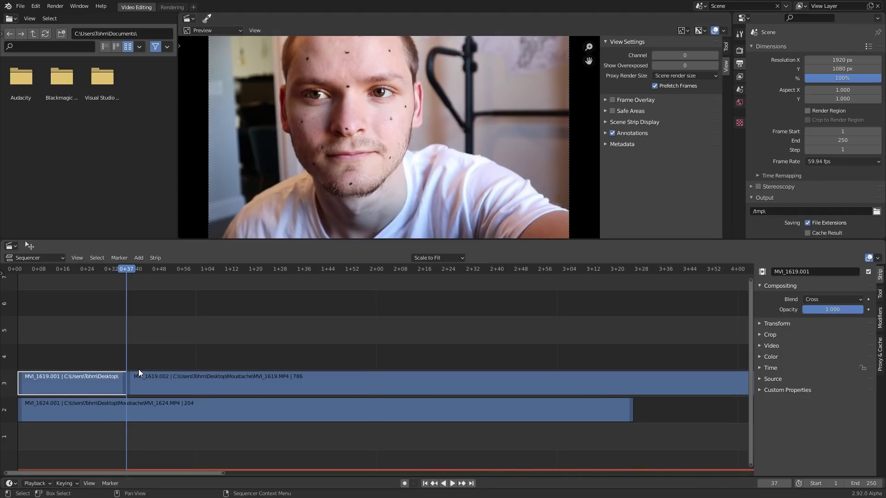
key("Delete")
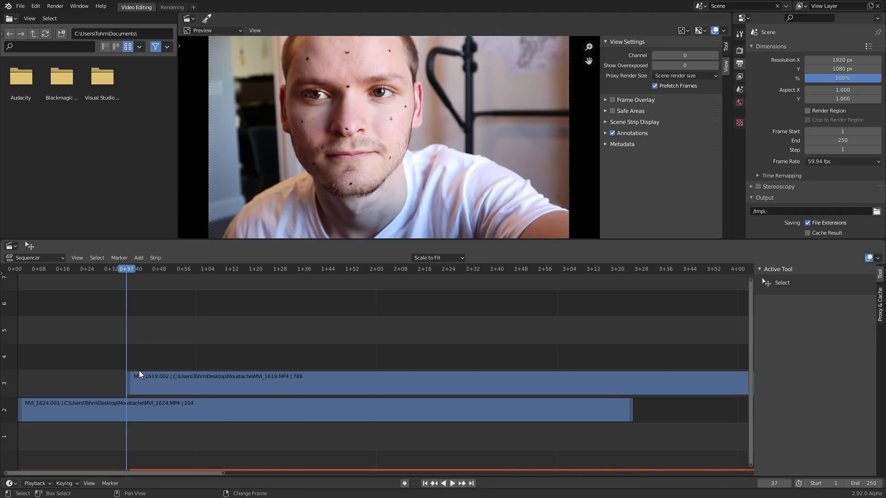
Play the sequence from the first frame up to the start of the trimmed MVI_1619 strip at frame 37
key("shift+Left")
mouse_move(158, 380)
left_mouse_down()
mouse_move(46, 385)
mouse_move(155, 385)
left_mouse_up()
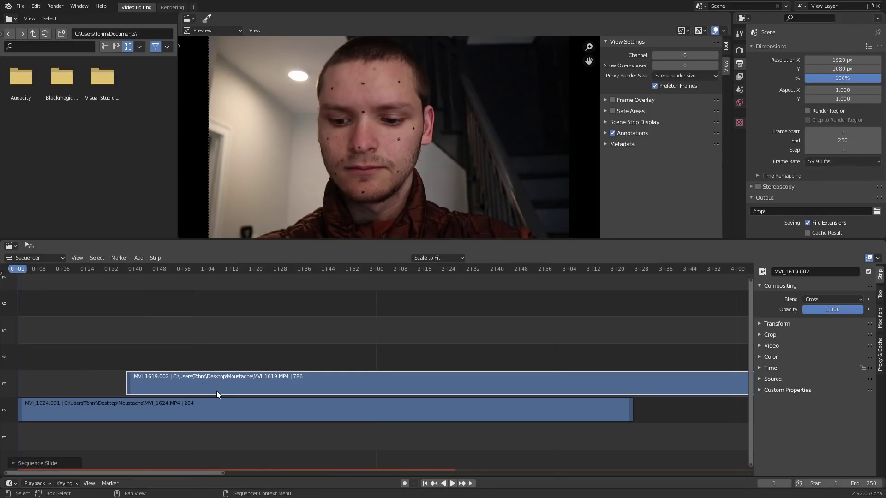
key("space")
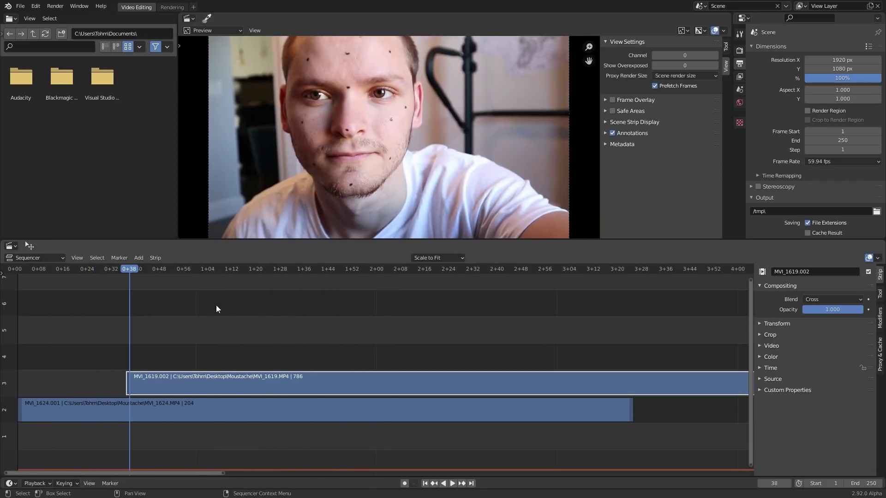
key("space")
scroll(172, 374, "up", 2)
scroll(157, 371, "up", 5, "ctrl")
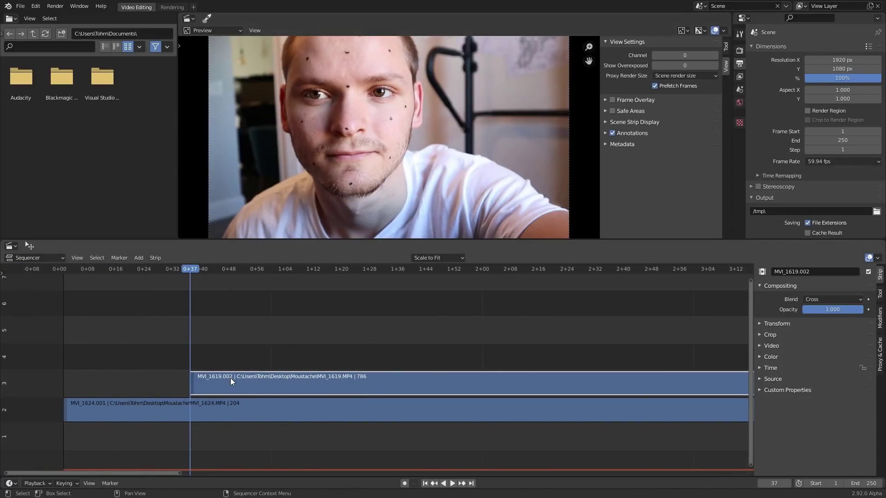
Add the movie fixingvideosequencergarbageland0001-0080.mp4 from the Desktop at frame 37, above the MVI_1619 strip
left_click(245, 405)
left_click(244, 385)
left_click(140, 259)
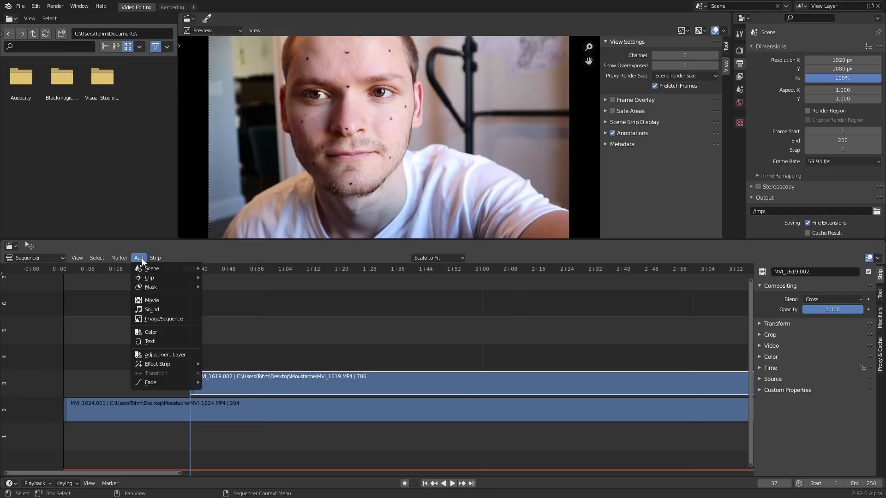
left_click(154, 301)
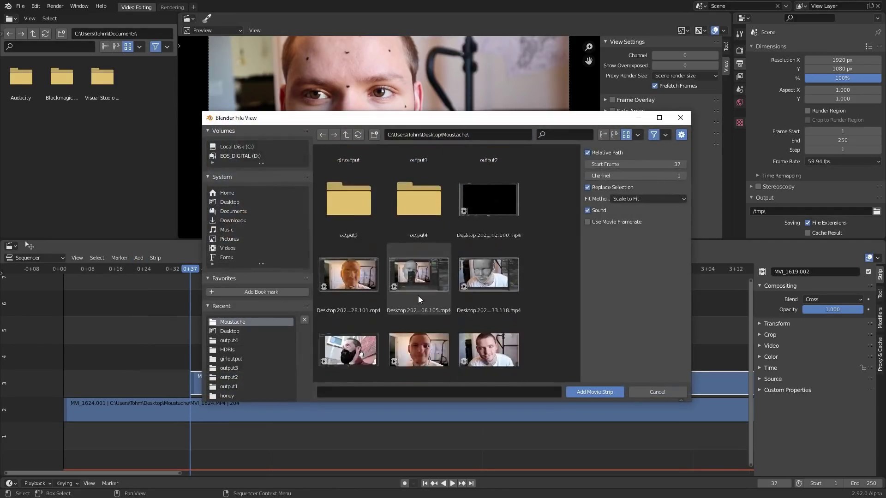
left_click(228, 203)
scroll(408, 264, "down", 5)
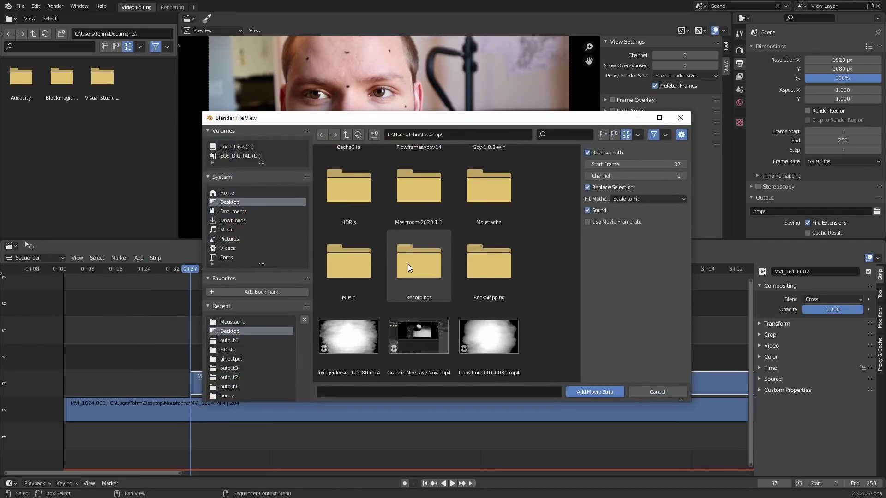
left_click(487, 343)
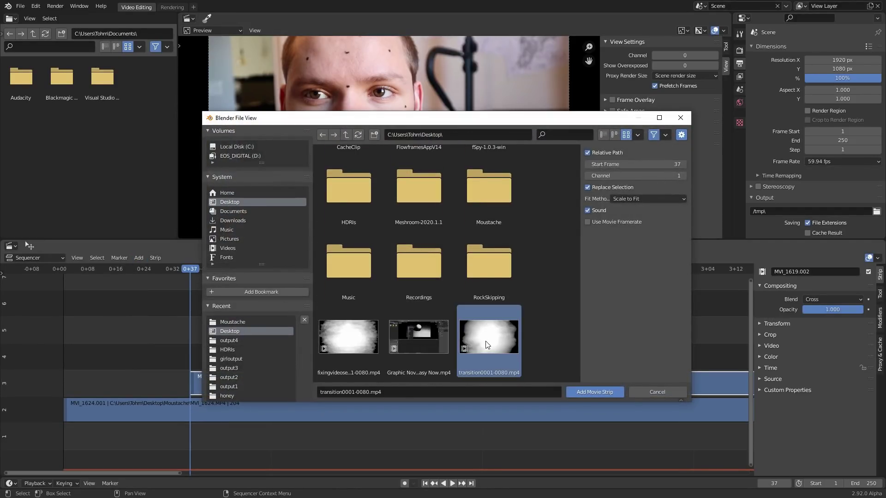
left_click(355, 341)
double_click(353, 341)
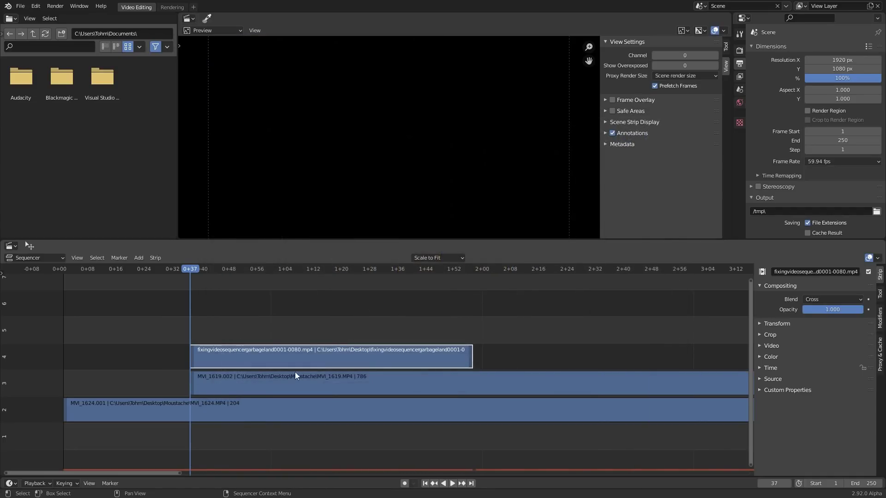
Play the black-and-white mask video over the two clips to check its animation
key("space")
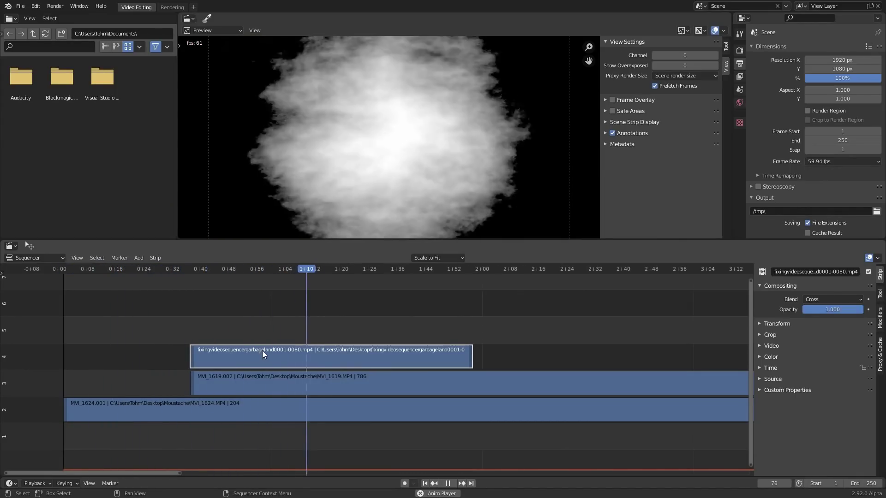
key("space")
left_click(346, 391)
left_click(344, 409)
Mute the black-and-white mask video strip and move the playhead to frame 47
left_click(327, 359)
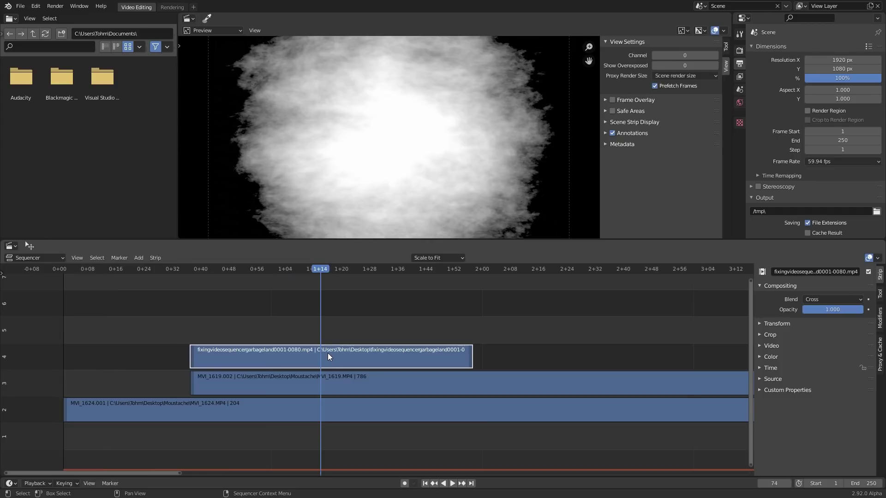
key("h")
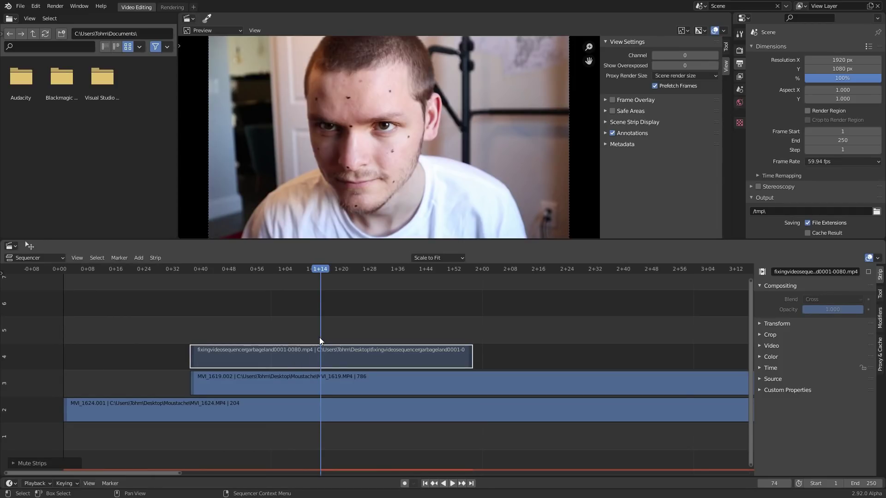
left_click(226, 272)
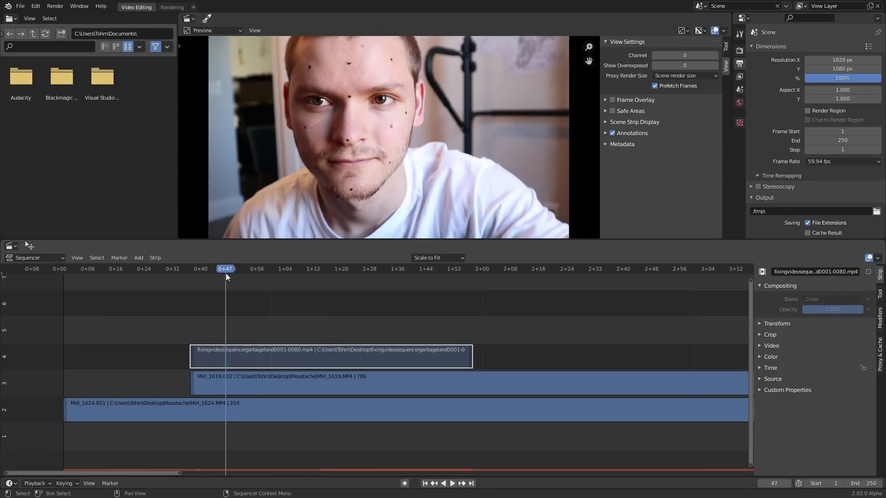
Select the MVI_1619 strip, try an opacity of 0.5, and reset the opacity to its default
left_click(264, 377)
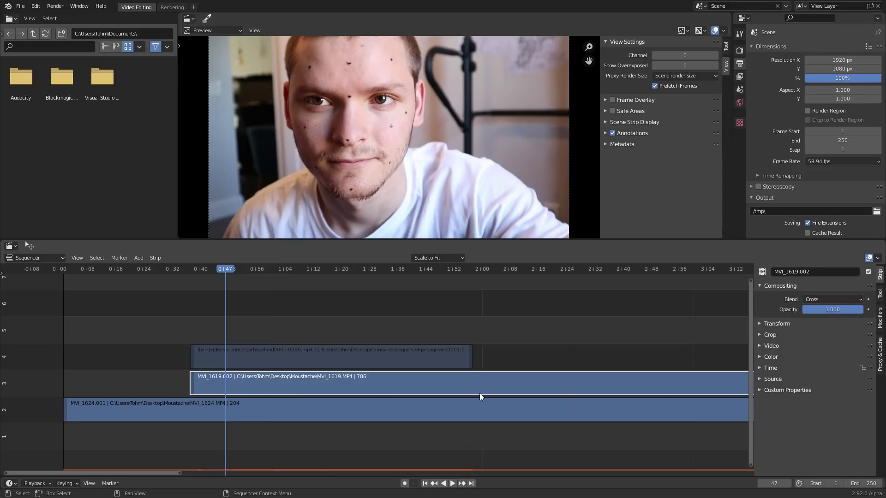
left_click_drag(832, 309, 806, 311)
left_click(834, 310)
type("0.5")
key("Return")
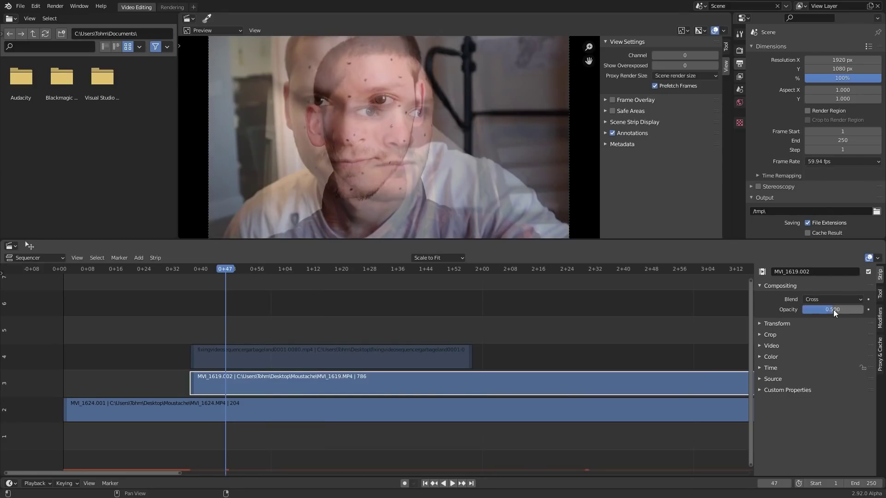
key("BackSpace")
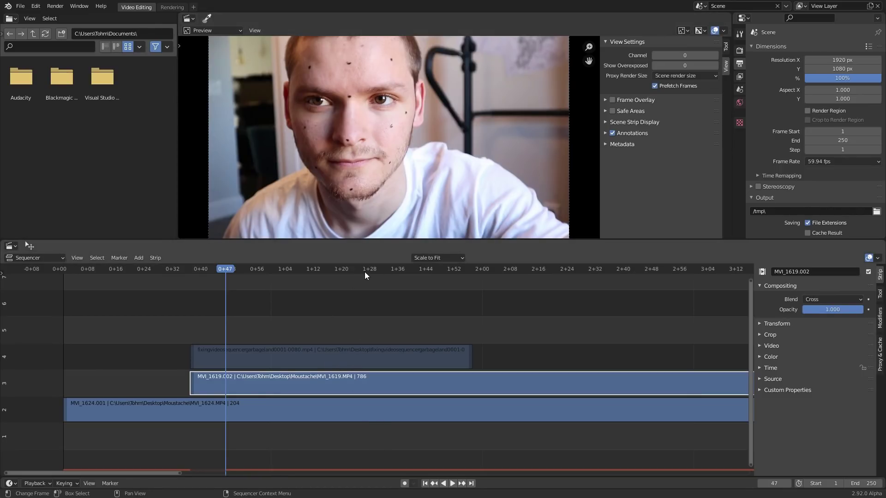
Add a Mask modifier to the MVI_1619 strip, using the fixingvideosequencergarbageland0001-0080.mp4 strip as the mask
left_click(880, 319)
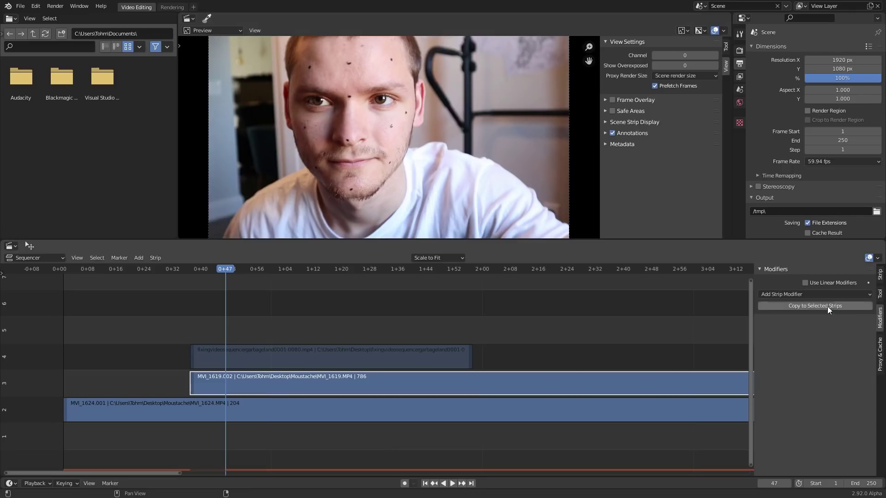
left_click(823, 297)
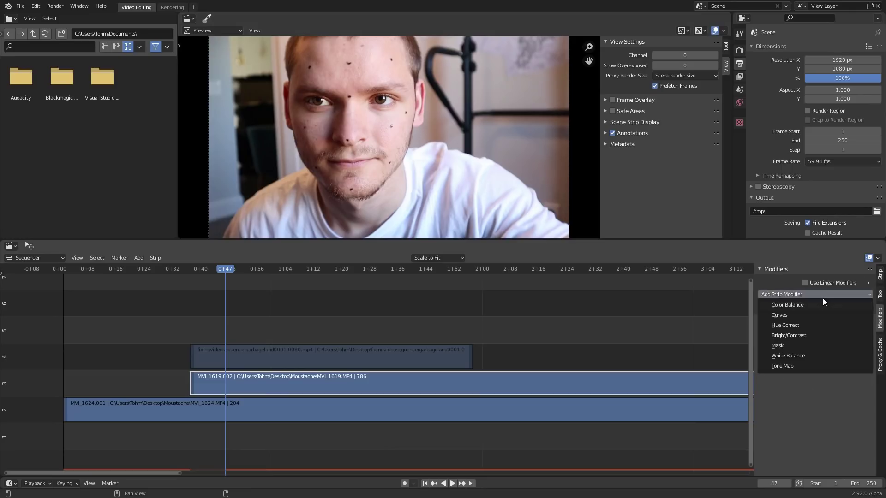
left_click(793, 345)
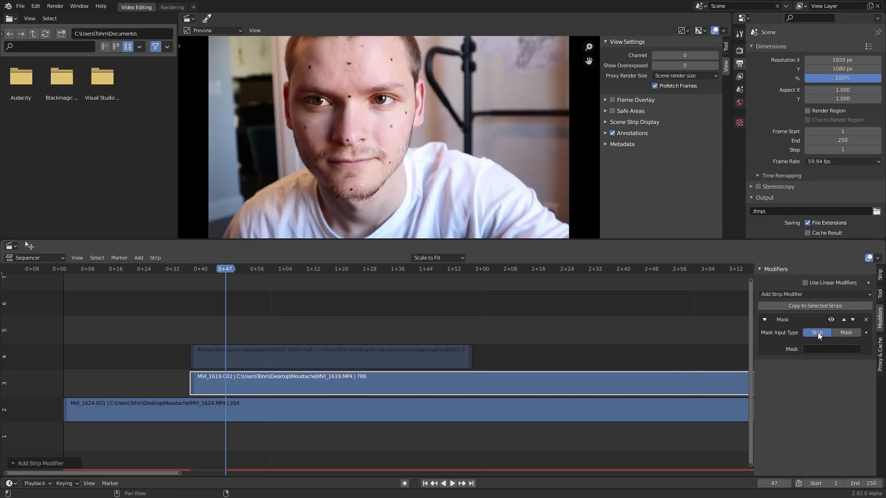
left_click(817, 349)
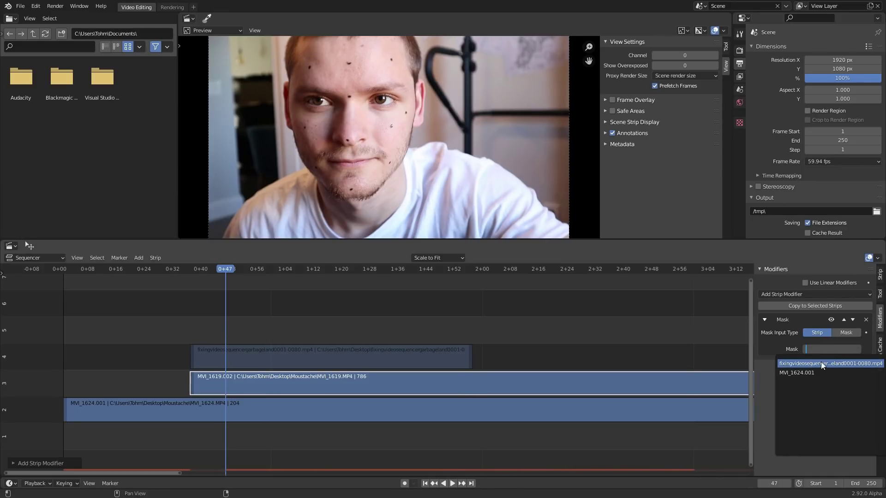
left_click(820, 362)
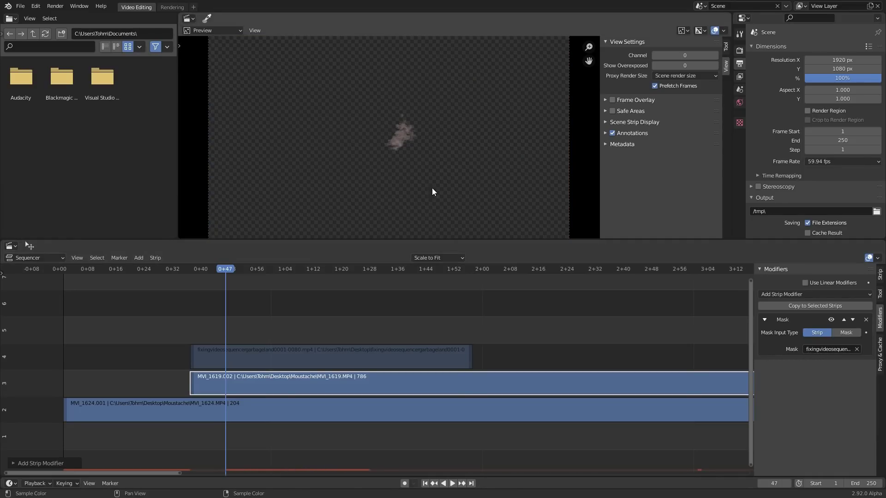
Try sliding the mask video strip later in the timeline, undo the move, and reselect the MVI_1619 strip
left_click(233, 353)
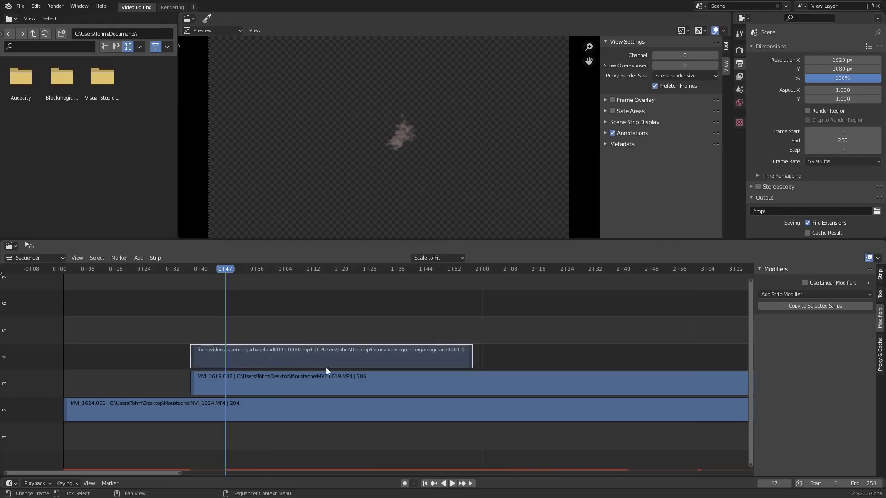
left_click_drag(298, 362, 424, 360)
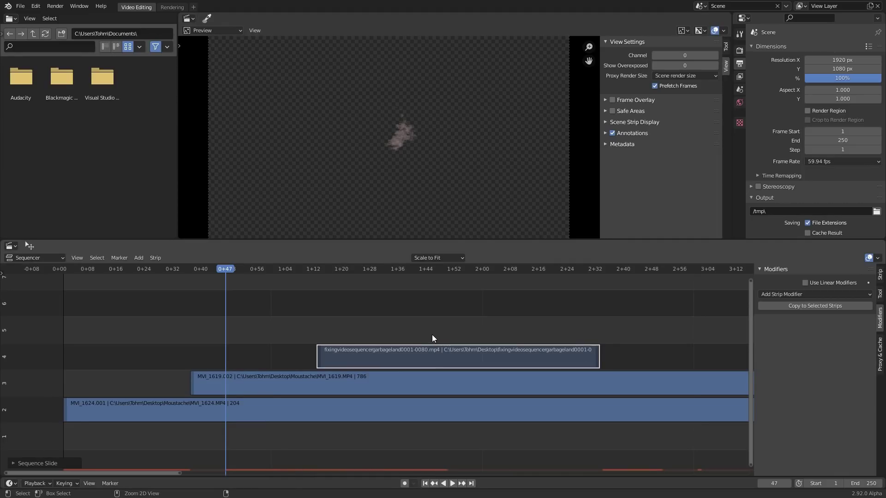
key("ctrl+z")
left_click(206, 380)
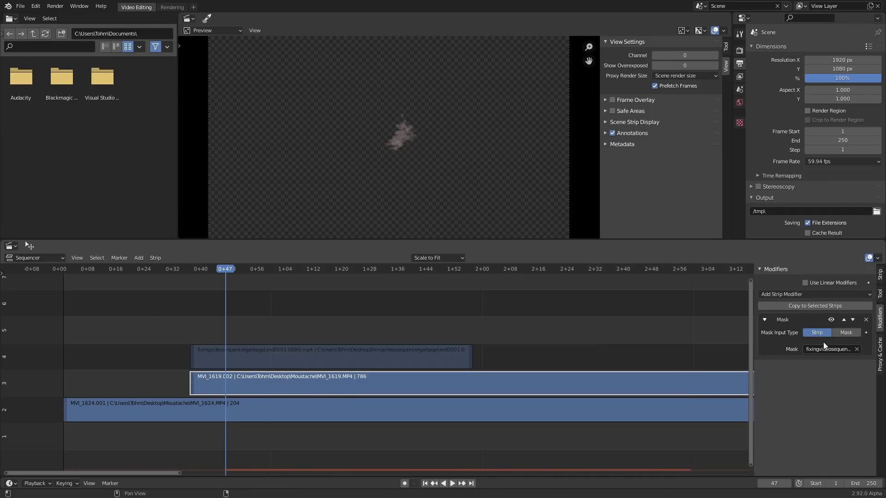
Play and scrub through the masked MVI_1619 strip around frames 52 to 58 to inspect the mask's effect
key("space")
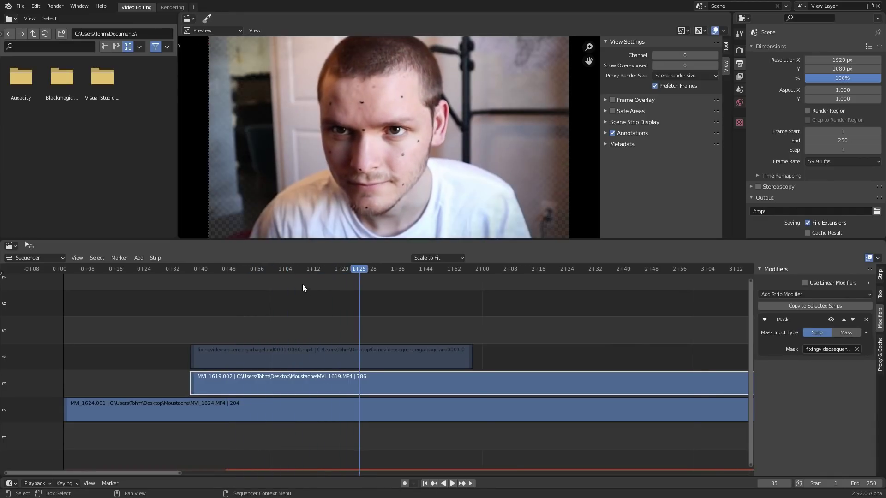
left_click(242, 273)
key("space")
left_click(242, 271)
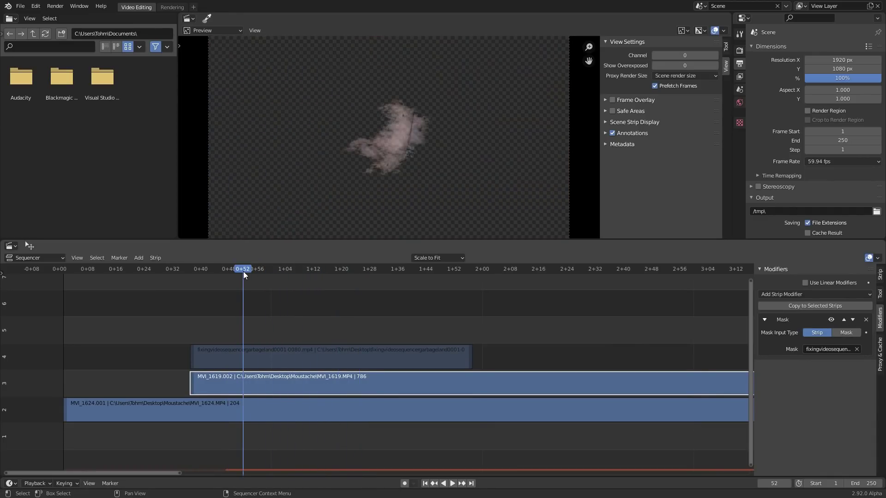
left_click(241, 270)
left_click(242, 269)
left_click(265, 270)
key("space")
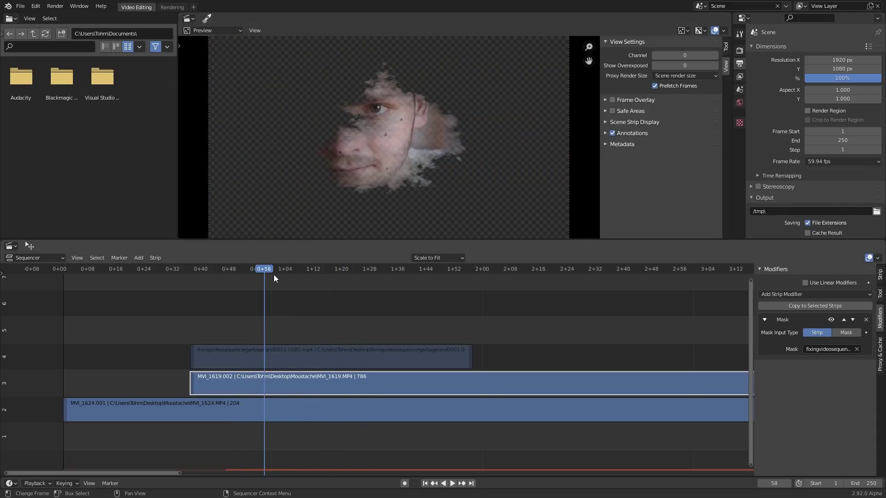
Replay the sequence from the first frame to examine how the clip below shows during the masked transition
key("shift+Left")
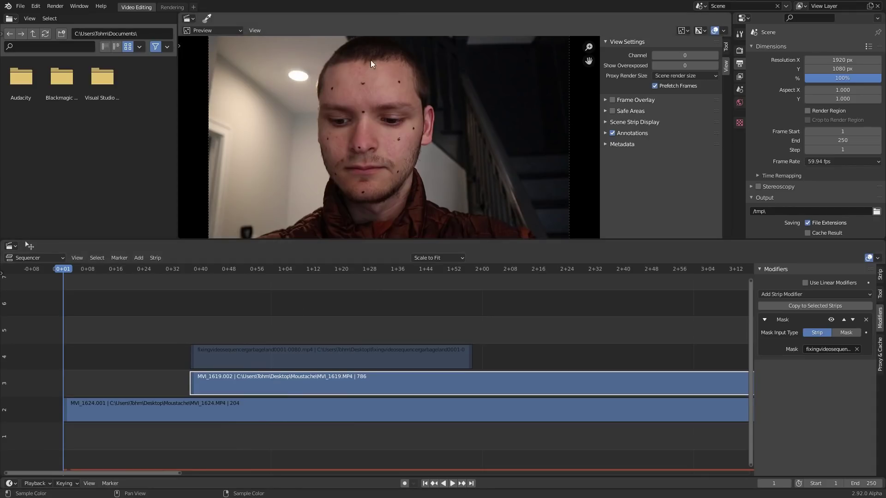
key("space")
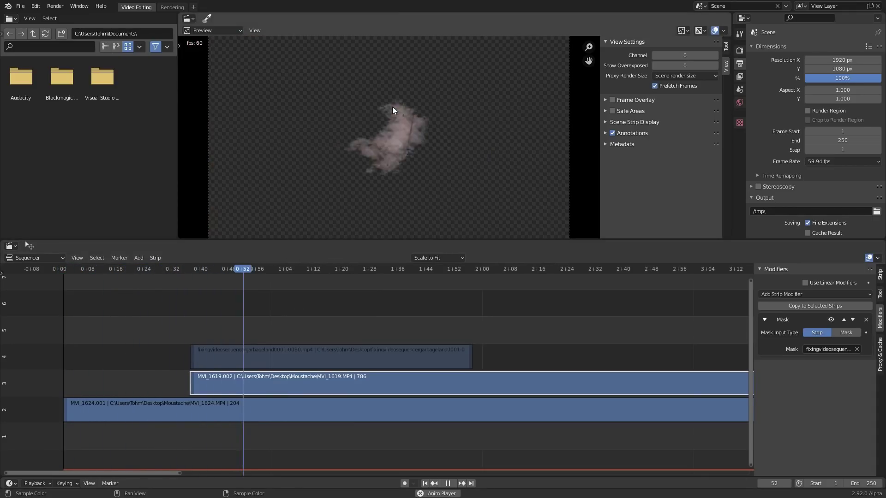
key("space")
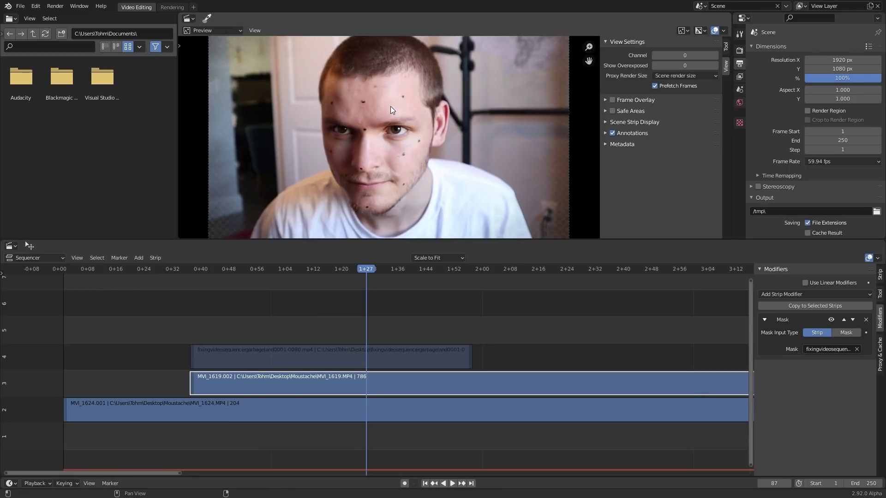
key("shift+Left")
key("space")
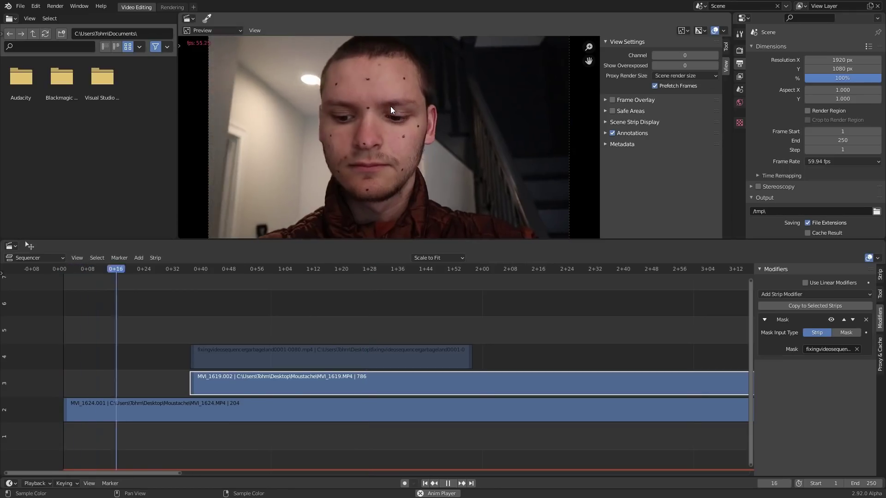
Try the Lighten blend mode on the MVI_1619 strip and check the preview at frames 101 and 38
key("space")
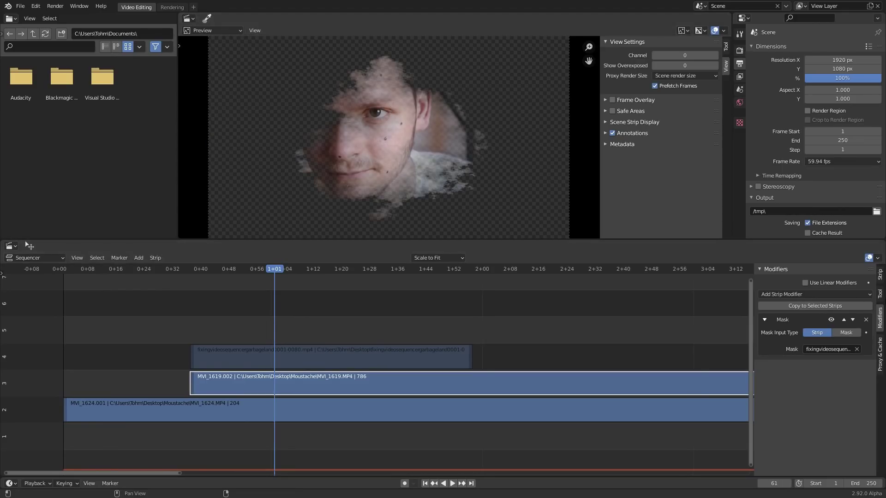
left_click(879, 276)
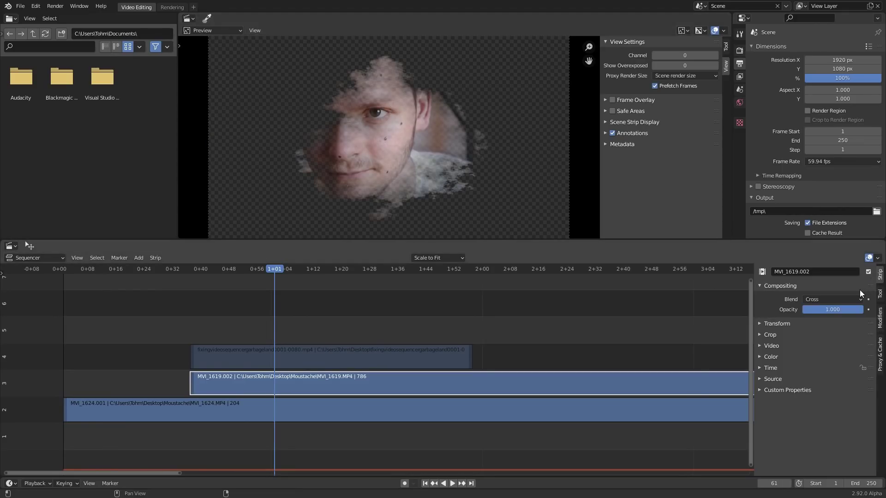
left_click(838, 300)
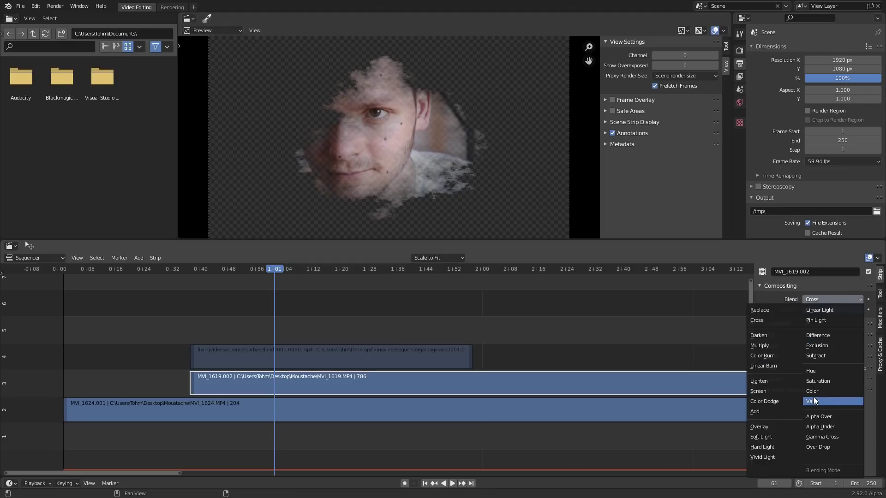
left_click(759, 380)
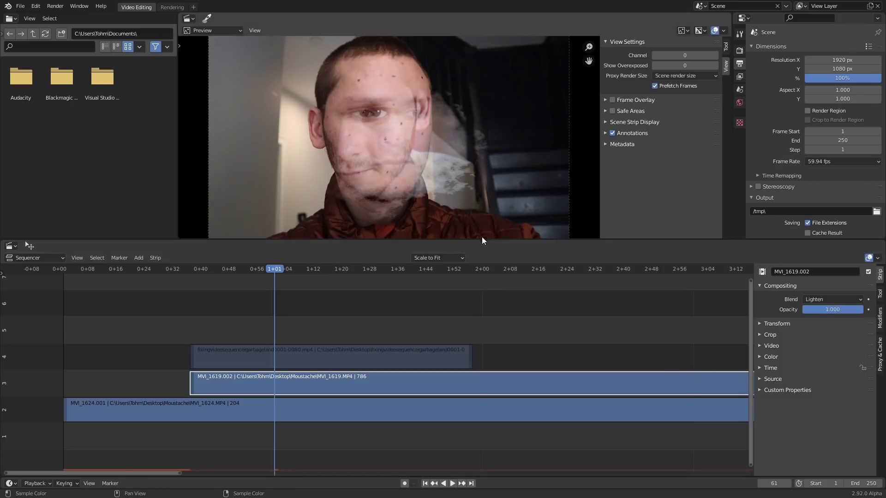
left_click(416, 269)
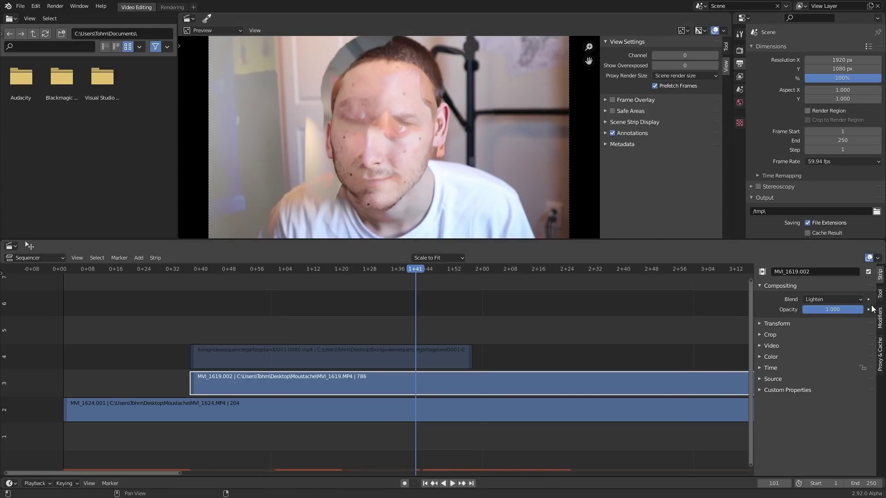
left_click(192, 270)
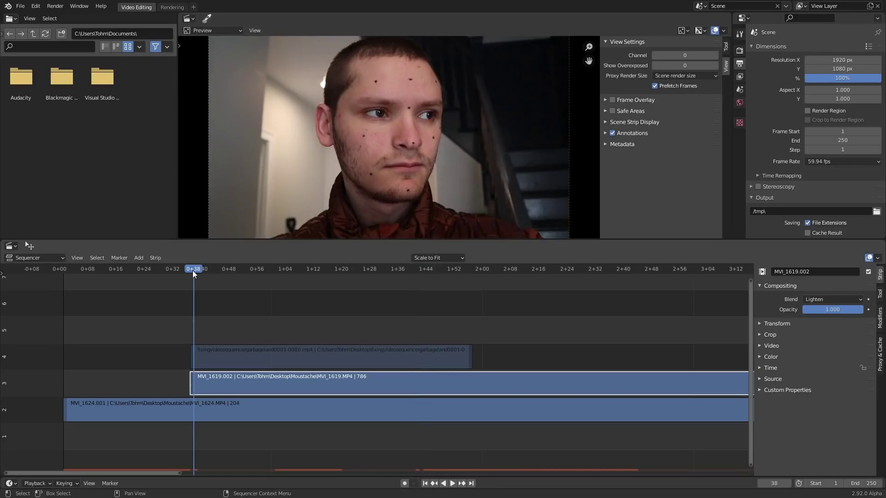
Set the MVI_1619 strip's blend mode to Alpha Over and replay the masked transition from the first frame
left_click(808, 300)
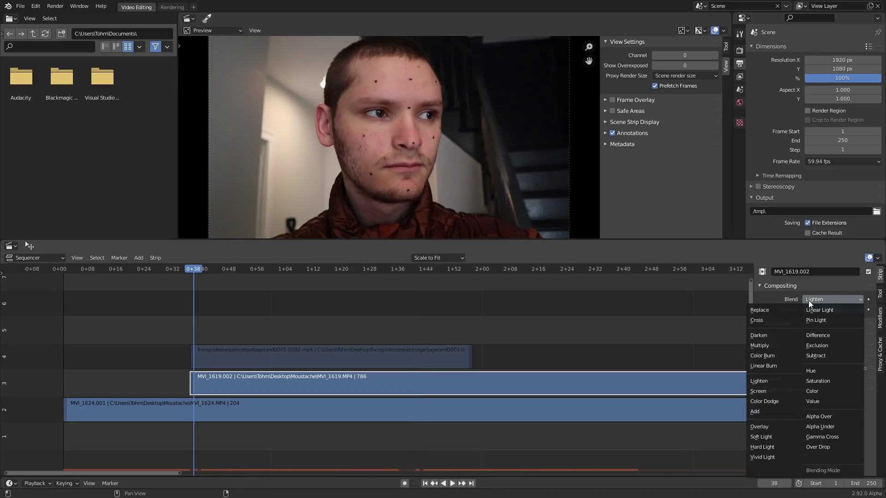
left_click(820, 414)
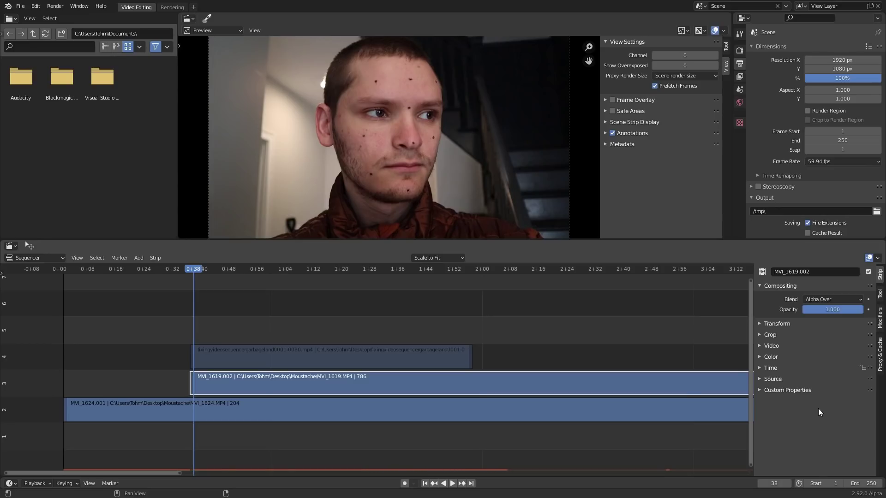
key("shift+Left")
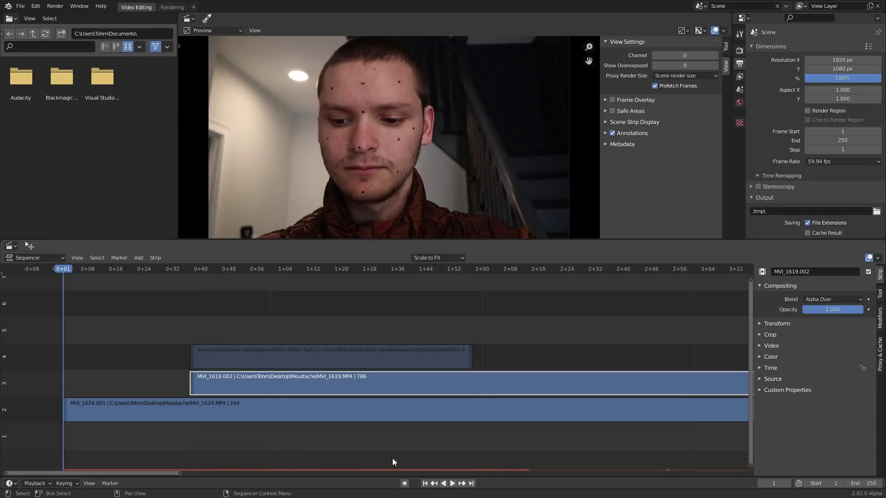
key("space")
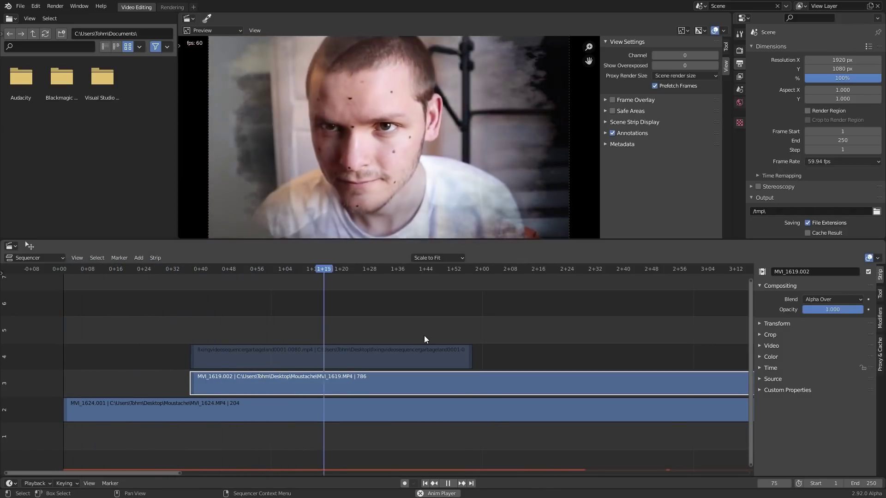
key("shift+Left")
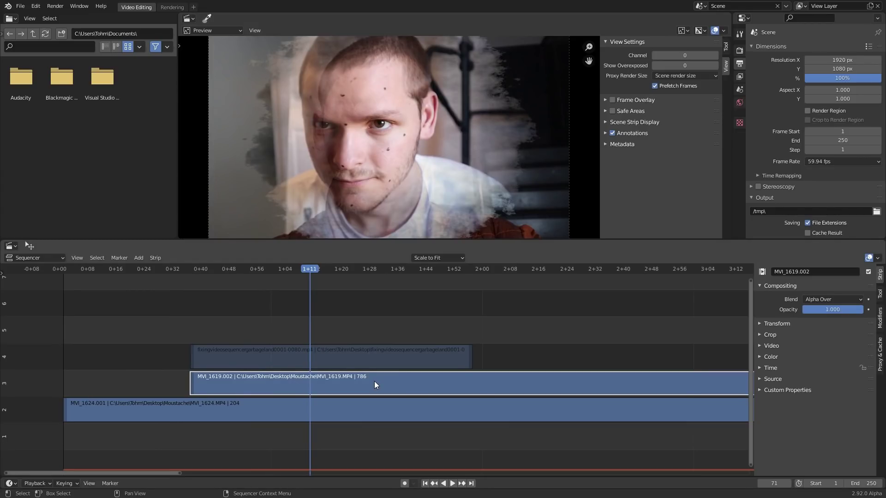
key("shift+Left")
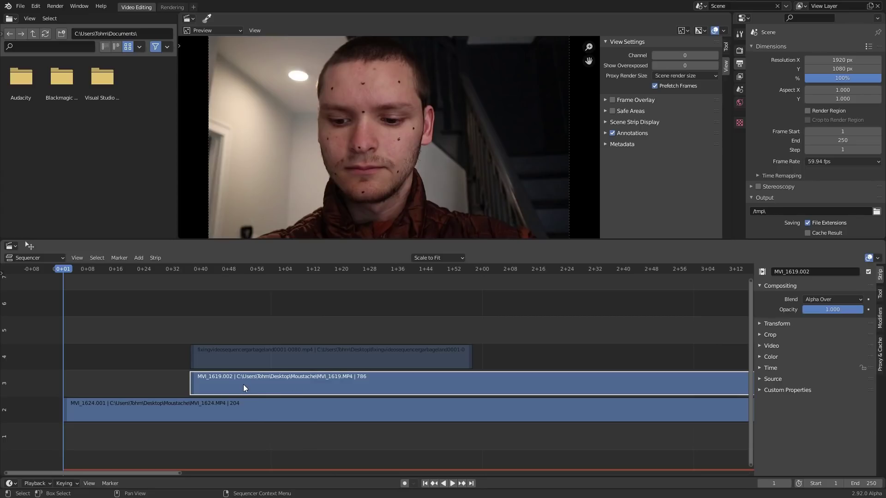
Slide the MVI_1619 strip earlier within channel 3 so that it starts at about frame 15, before the mask strip
left_click(231, 362)
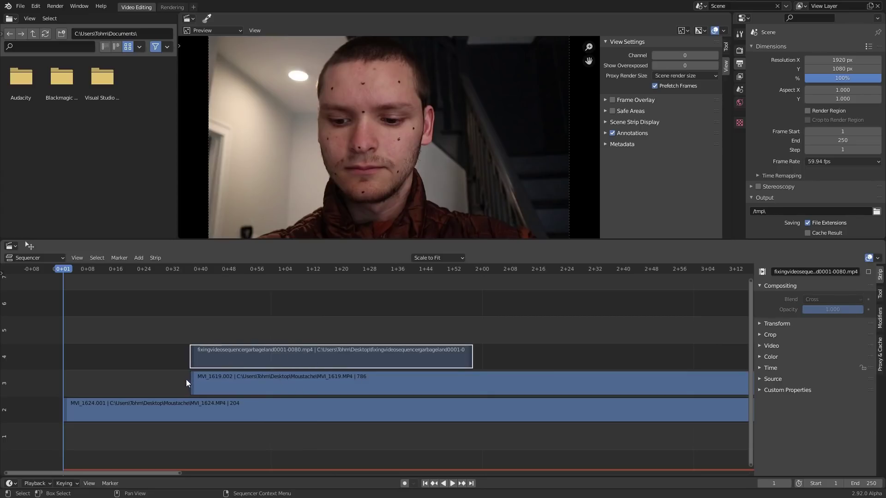
left_click(295, 385)
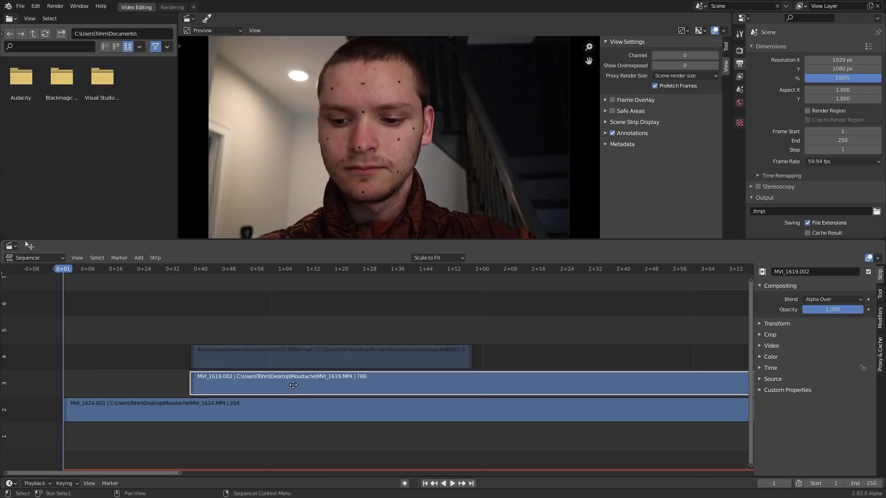
key("g")
left_click(217, 378)
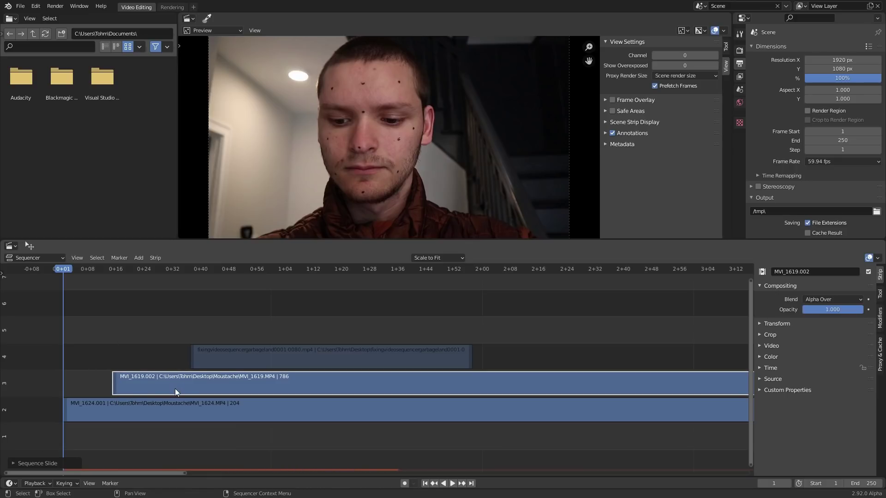
Replay the sequence repeatedly from the first frame to examine the transition with the MVI_1619 strip starting before the mask
key("space")
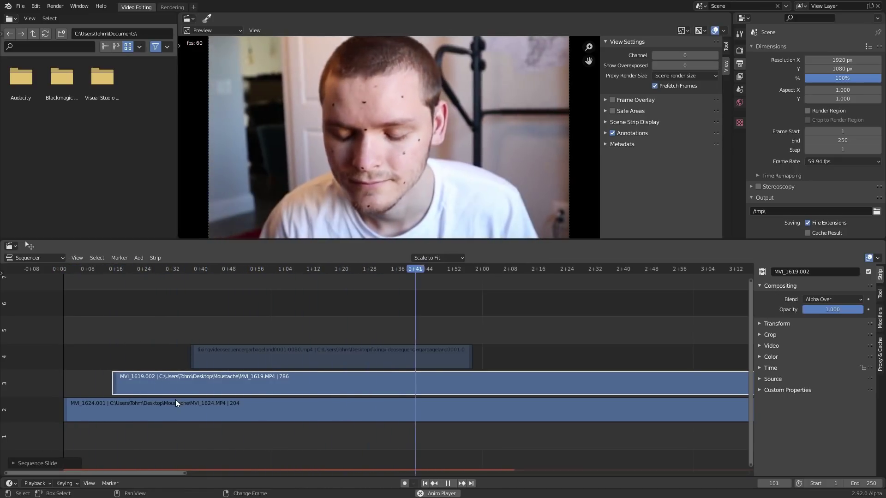
key("shift+Left")
key("Escape")
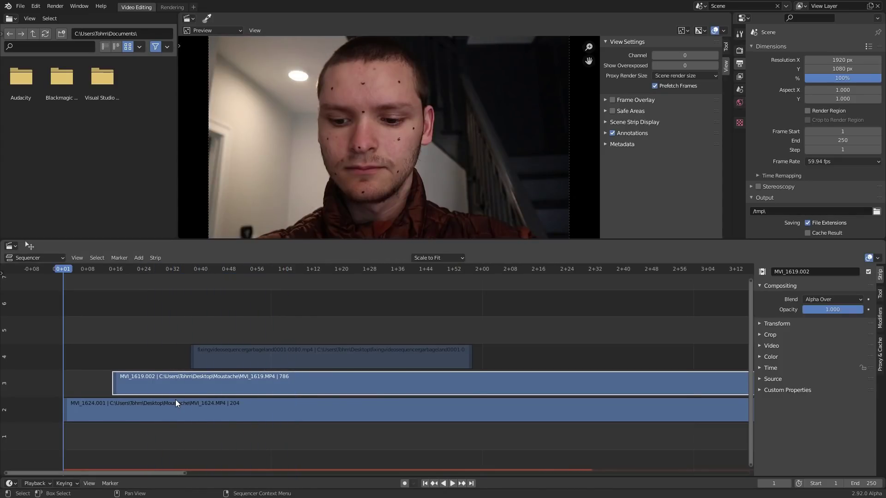
key("space")
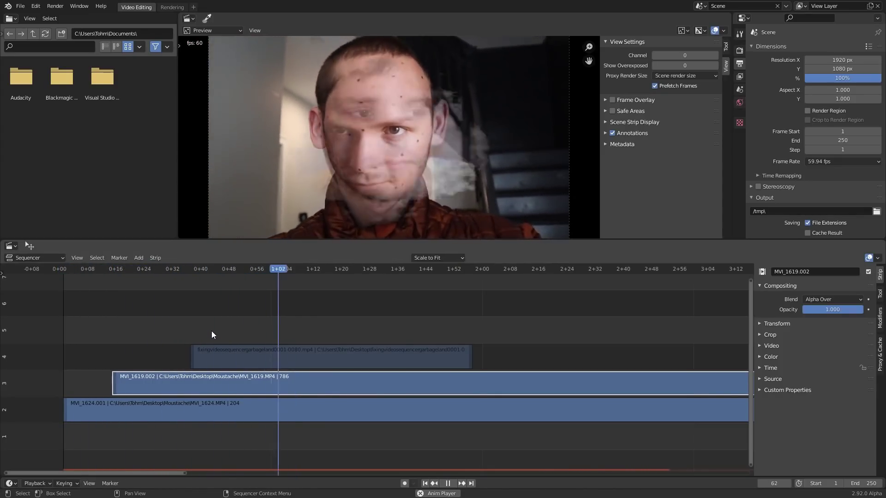
key("shift+Left")
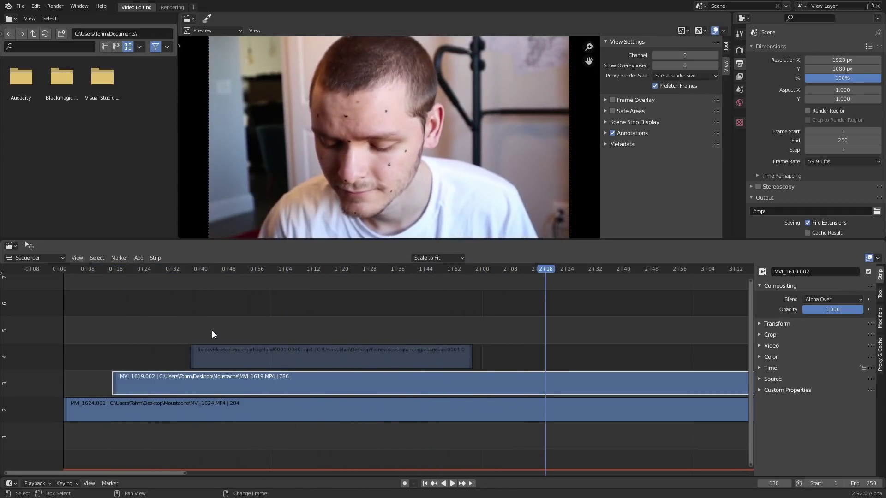
key("Escape")
key("space")
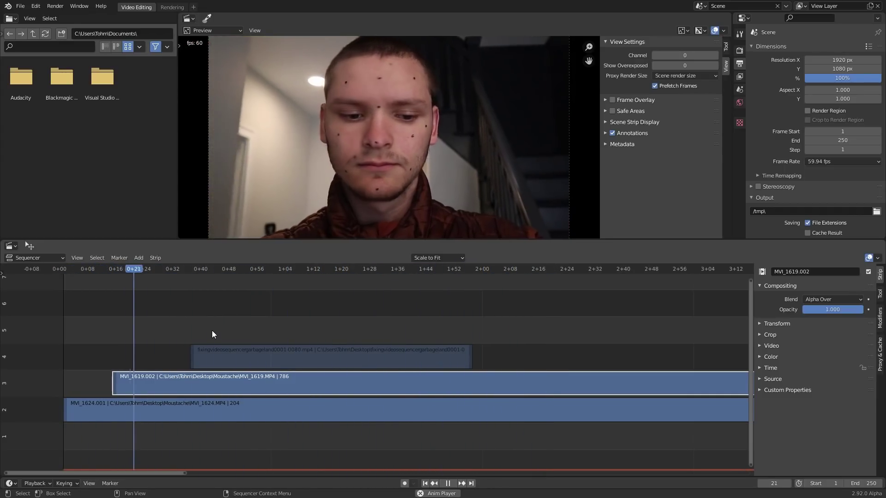
key("Escape")
key("space")
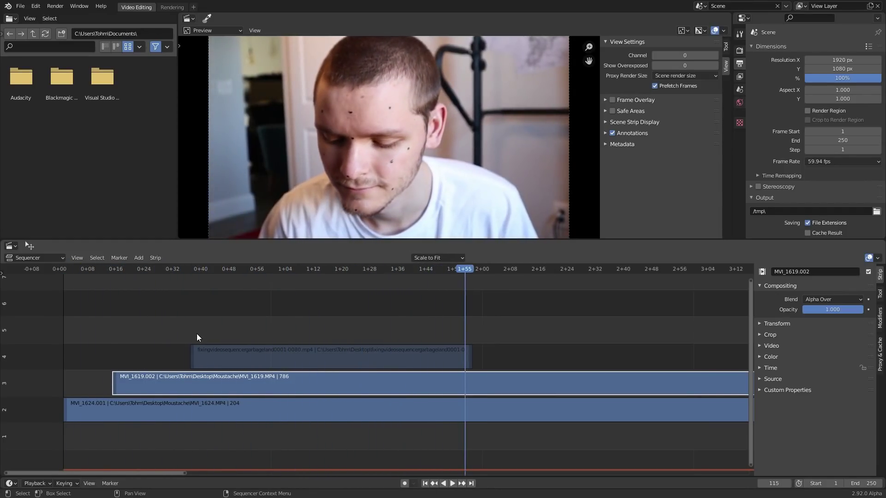
key("Escape")
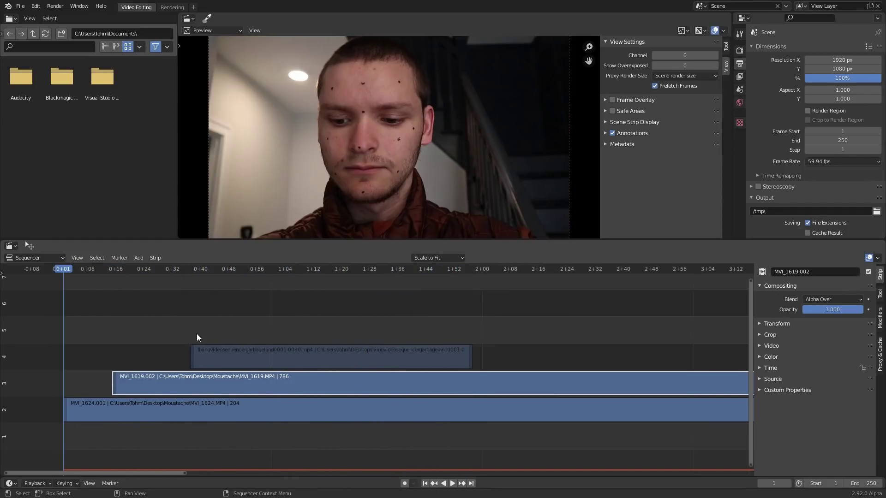
Examine the mask video strip's time settings and replay the transition from the first frame to about frame 67
left_click(203, 358)
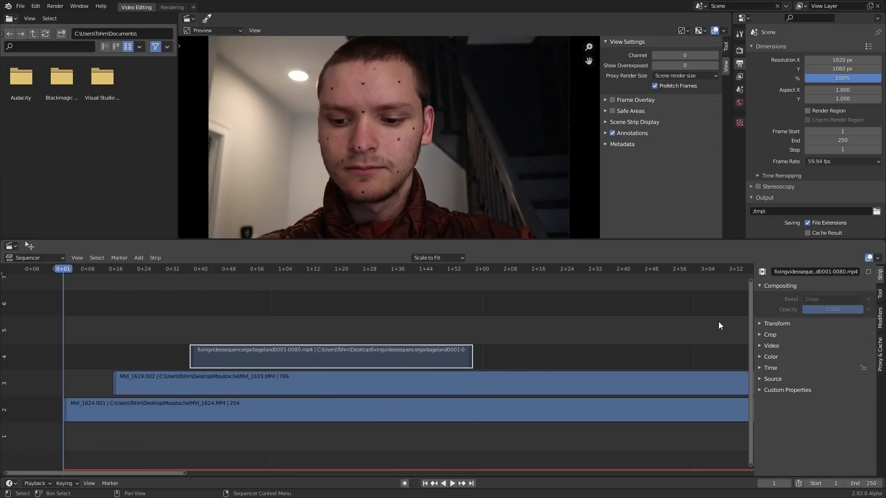
left_click(765, 370)
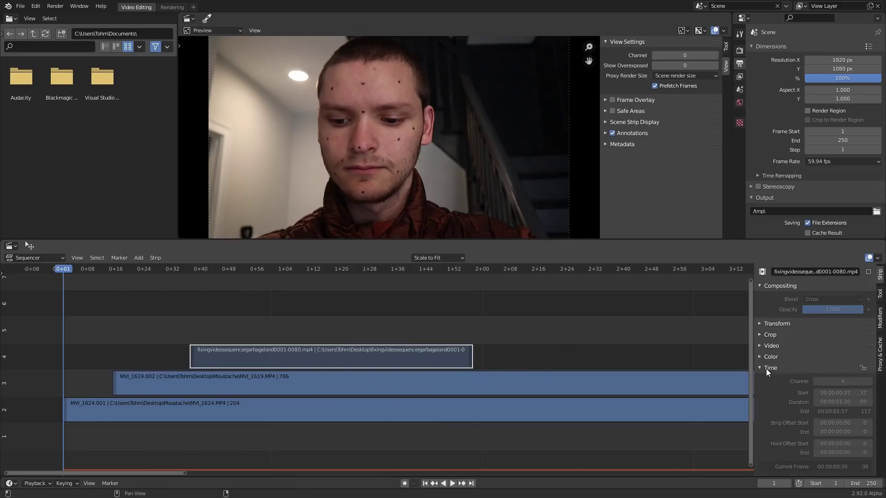
left_click(198, 269)
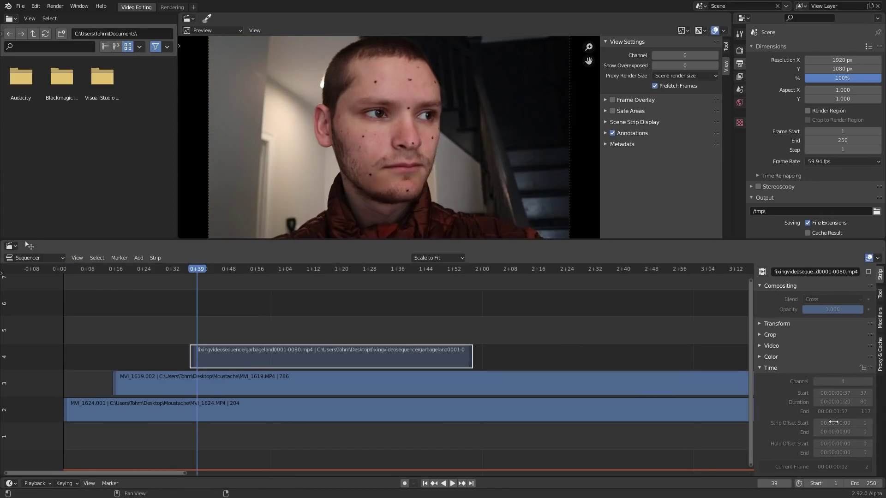
key("shift+Left")
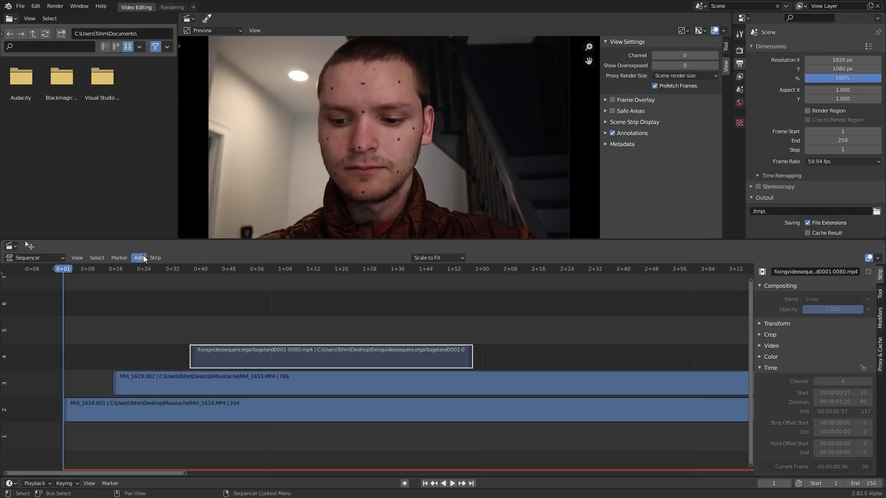
key("space")
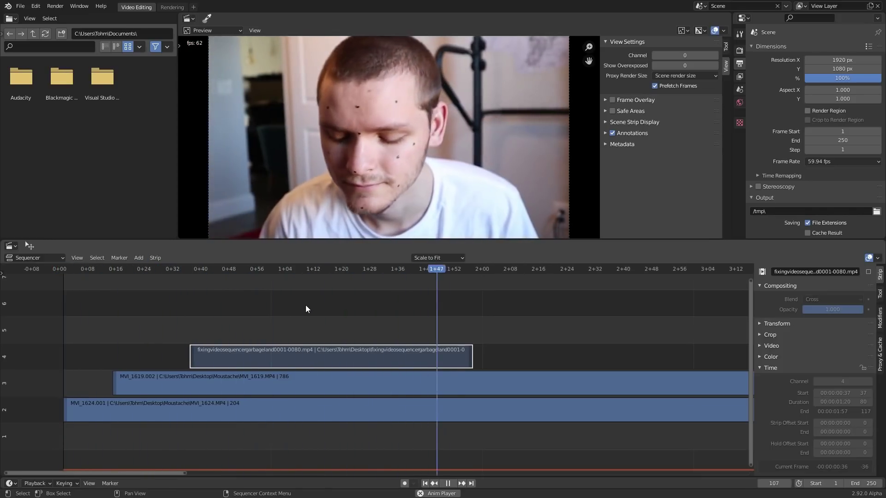
key("shift+Left")
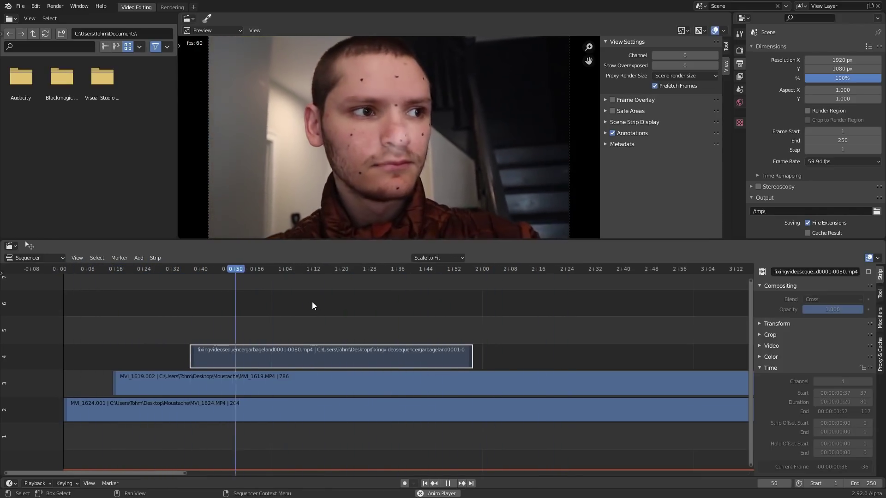
key("space")
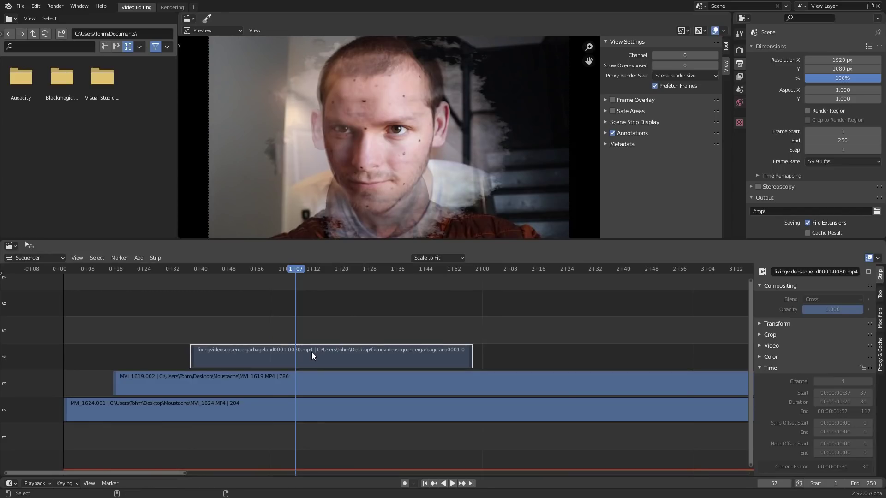
Unmute the mask video strip and scrub to frame 66 to view its black-and-white image in the preview
key("alt+h")
key("space")
left_click(325, 272)
left_click_drag(323, 276, 291, 271)
key("space")
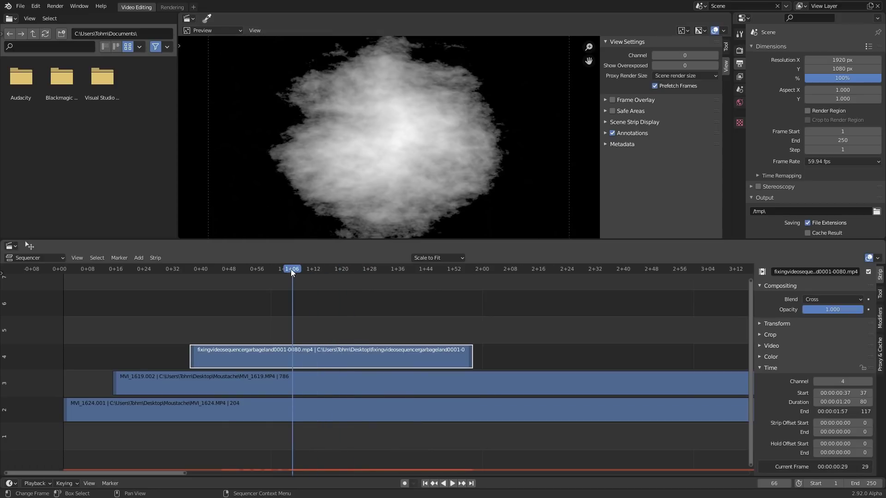